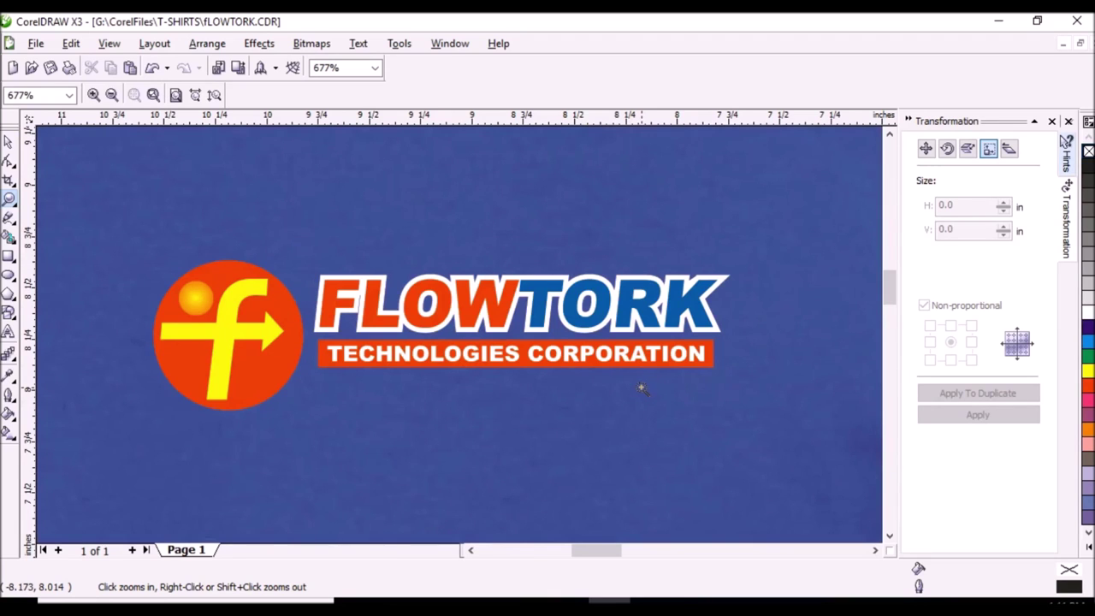
# Place a copy of the page's FLOWTORK logo group directly below the original, centred at y 7.435 in.
pyautogui.scroll(-3, 640, 388)
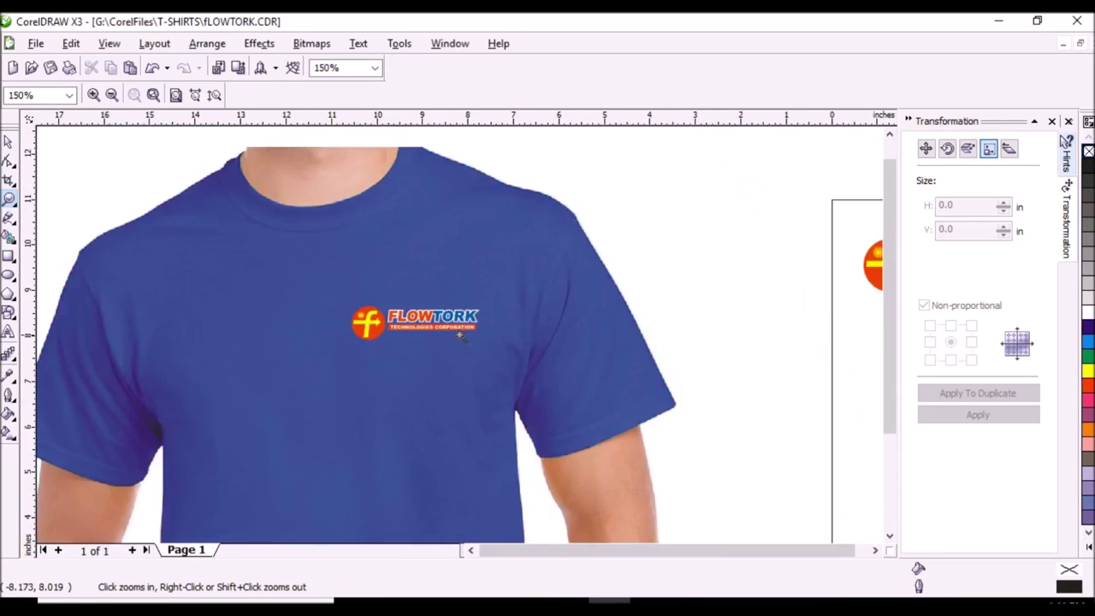
pyautogui.moveTo(629, 242); pyautogui.dragTo(849, 382)
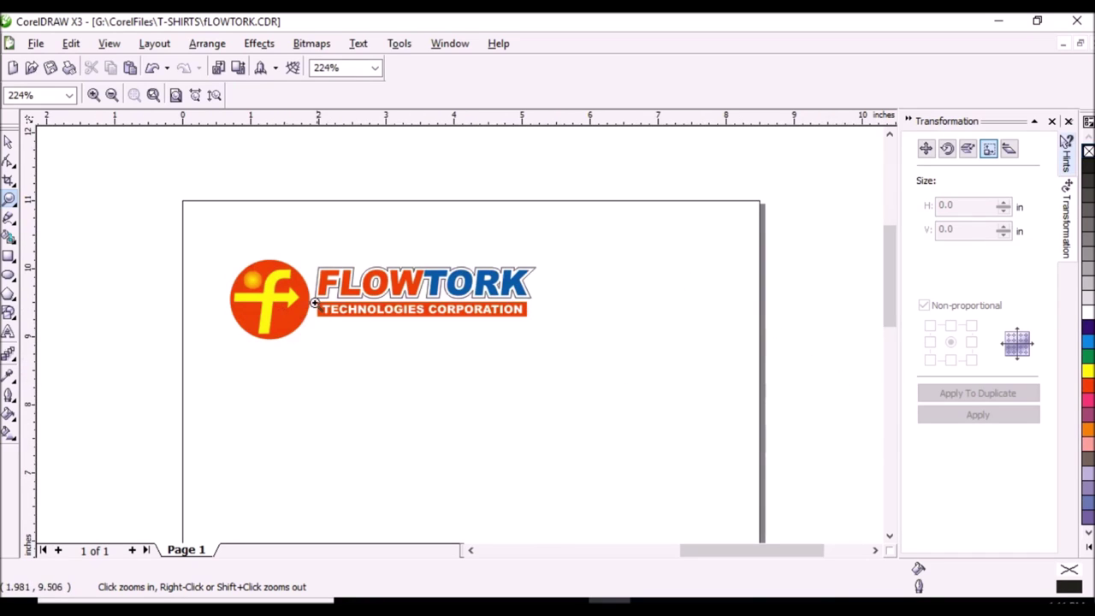
pyautogui.click(8, 142)
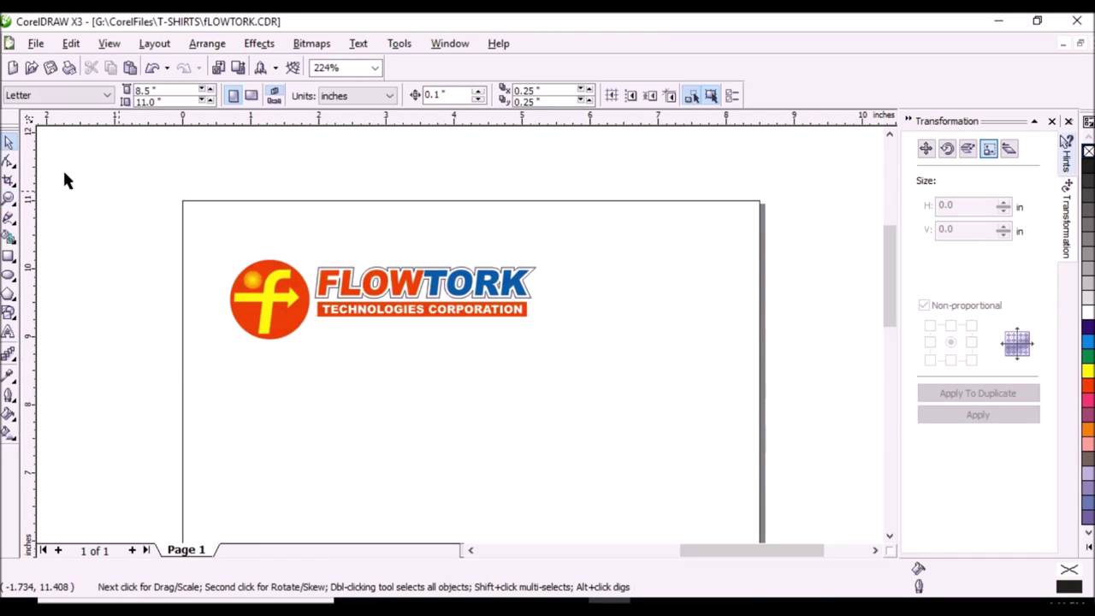
pyautogui.moveTo(176, 242); pyautogui.dragTo(599, 410)
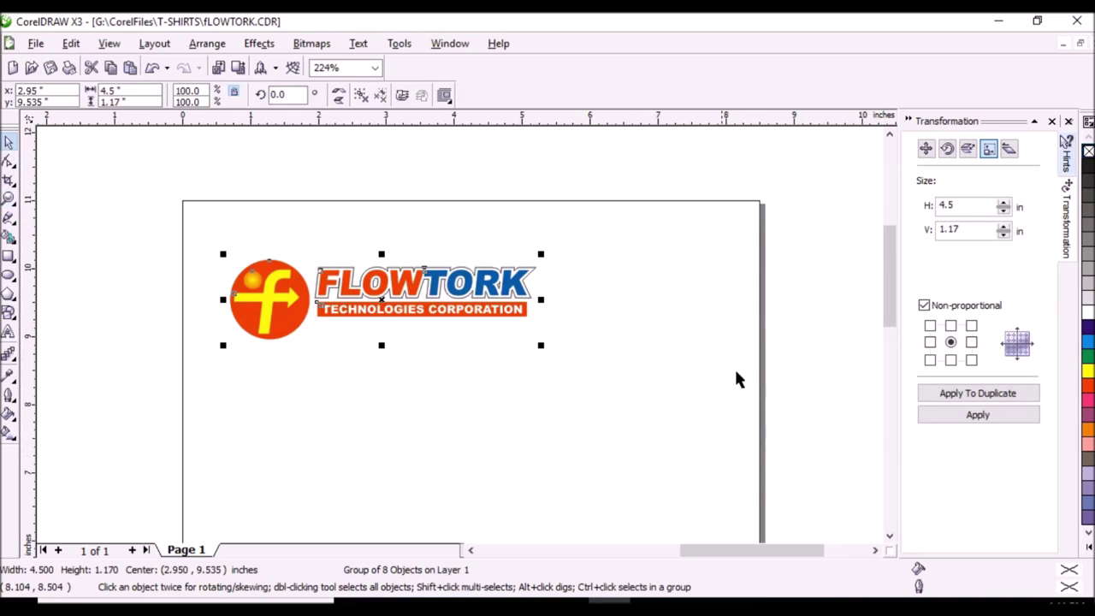
pyautogui.scroll(-2, 721, 347)
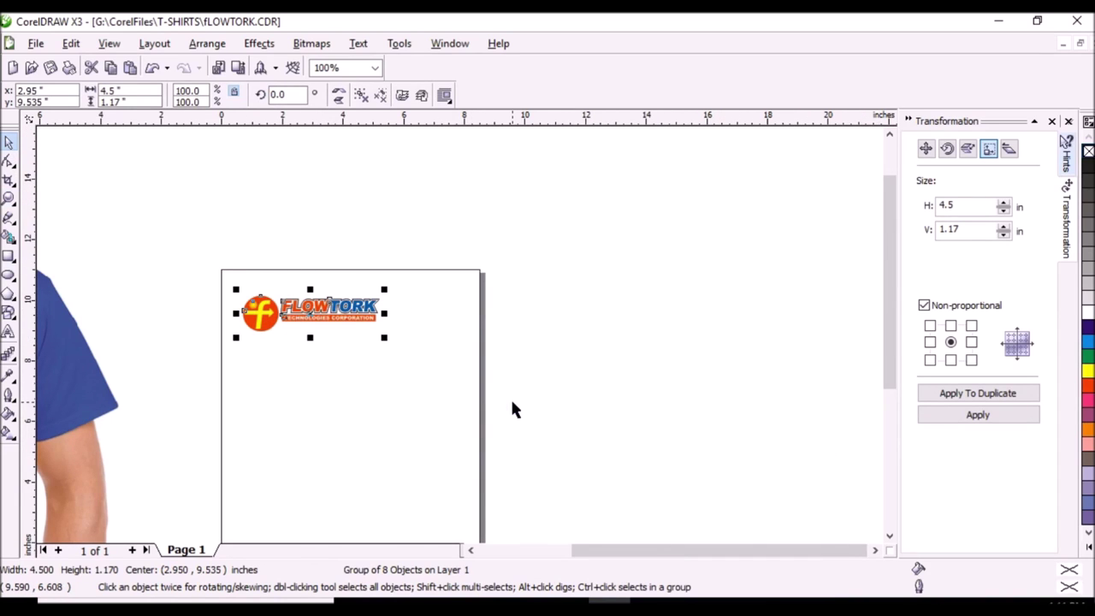
pyautogui.press('Down')
pyautogui.press('Down')
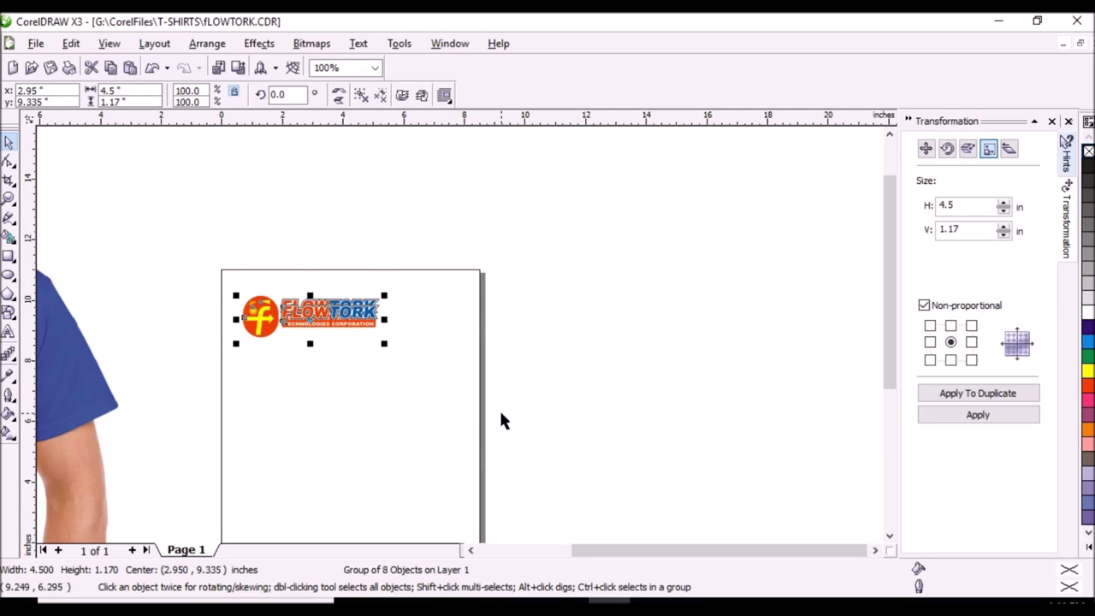
pyautogui.press('Down')
pyautogui.press('Down')
pyautogui.press('Down')
pyautogui.press('Down')
pyautogui.press('Down')
pyautogui.press('Down')
pyautogui.press('Down')
pyautogui.press('Down')
pyautogui.press('Down')
pyautogui.press('Down')
pyautogui.press('Down')
pyautogui.press('Down')
pyautogui.press('Down')
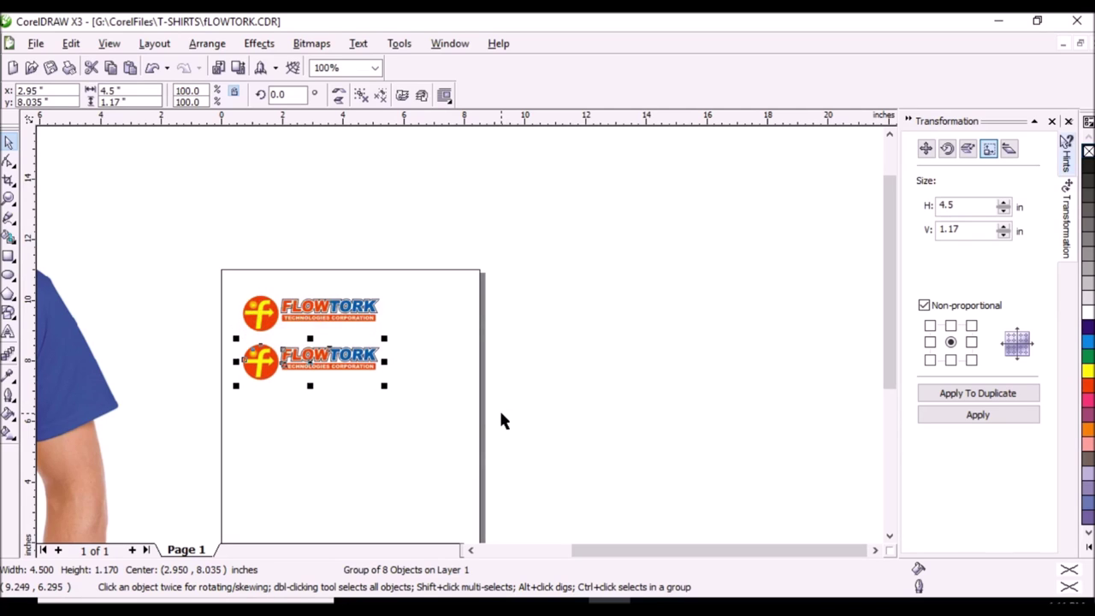
pyautogui.press('Down')
pyautogui.press('Down')
pyautogui.press('Down')
pyautogui.press('Down')
pyautogui.press('Down')
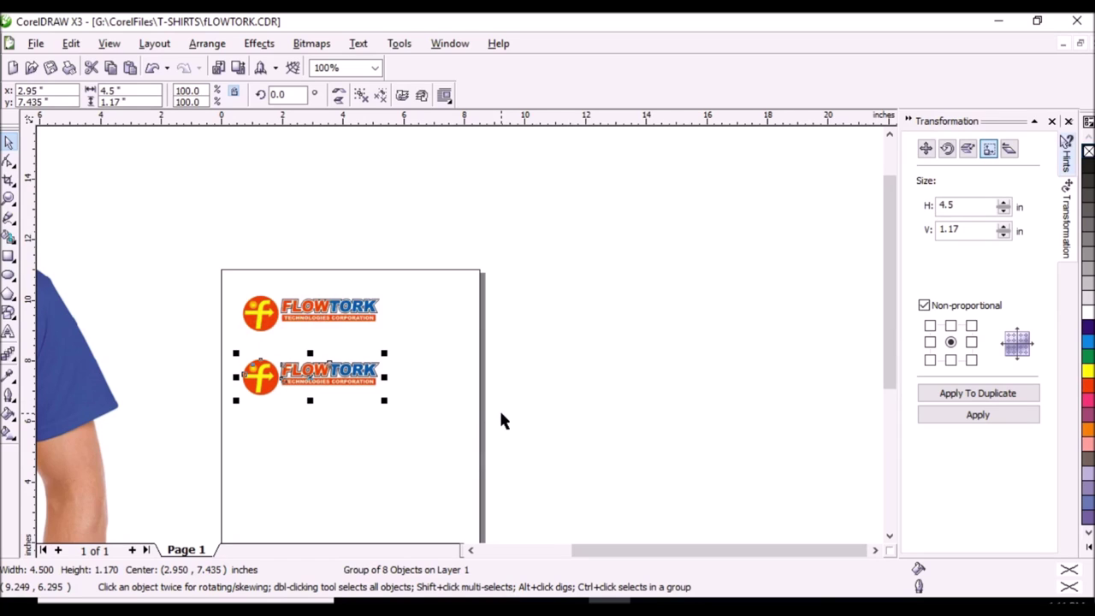
# Add a third FLOWTORK logo below the second one on the page, centred at y 5.035 in.
pyautogui.press('KP_Add')
pyautogui.press('Down')
pyautogui.press('Down')
pyautogui.press('Down')
pyautogui.press('Down')
pyautogui.press('Down')
pyautogui.press('Down')
pyautogui.press('Down')
pyautogui.press('Down')
pyautogui.press('Down')
pyautogui.press('Down')
pyautogui.press('Down')
pyautogui.press('Down')
pyautogui.press('Down')
pyautogui.press('Down')
pyautogui.press('Down')
pyautogui.press('Down')
pyautogui.press('Down')
pyautogui.press('Down')
pyautogui.press('Down')
pyautogui.press('Down')
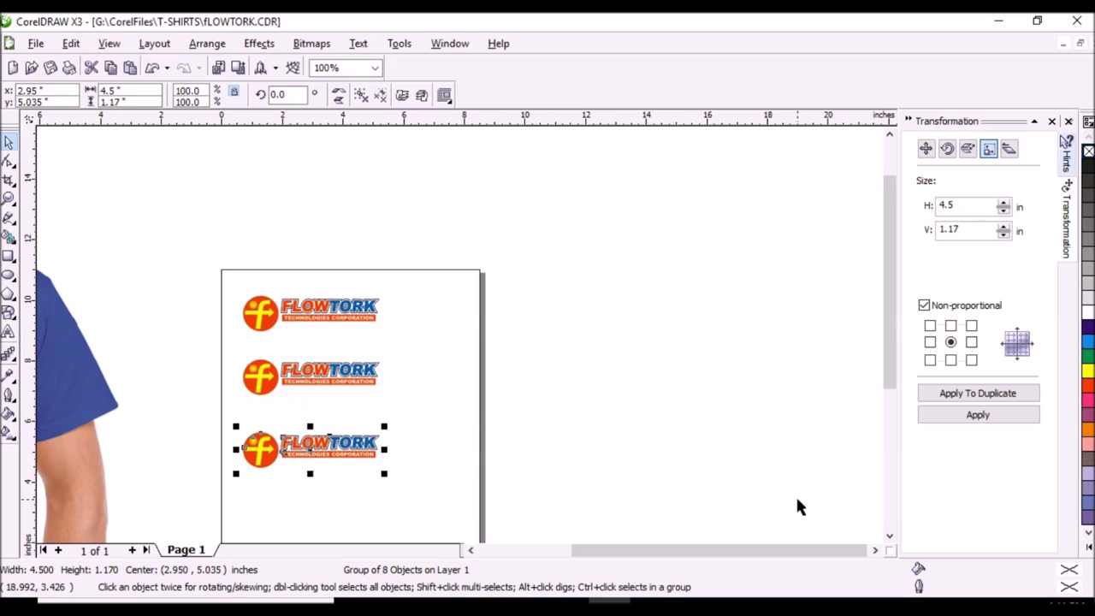
# Add a fourth logo on the page at y 3.035 in, and place another copy outside the page at about x 13.318, y 9.909 in.
pyautogui.click(890, 537)
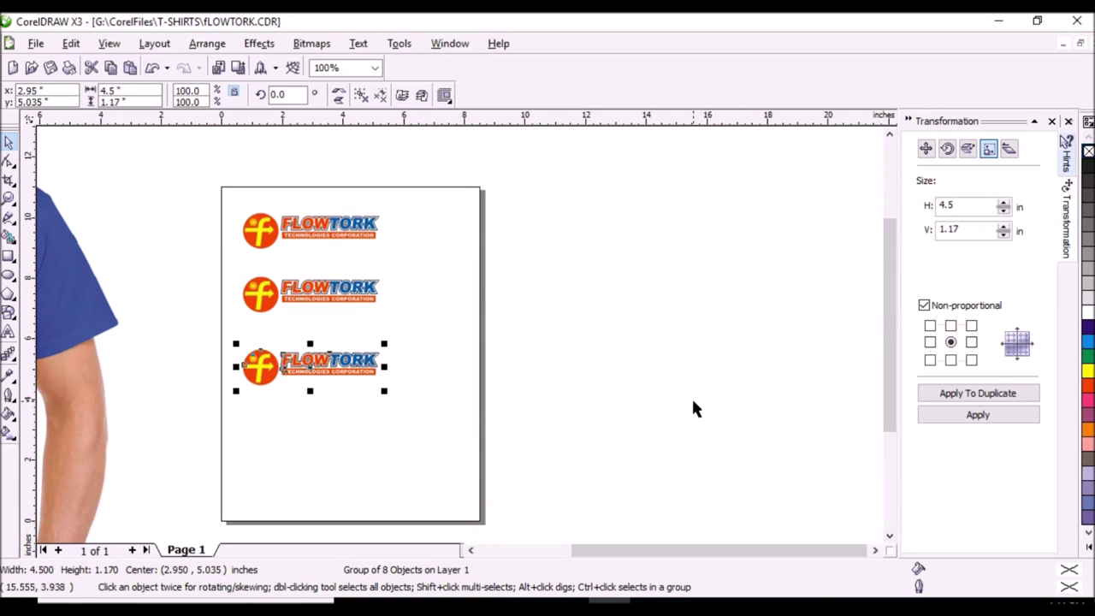
pyautogui.hotkey('ctrl', 'v')
pyautogui.press('Down')
pyautogui.press('Down')
pyautogui.press('Down')
pyautogui.press('Down')
pyautogui.press('Down')
pyautogui.press('Down')
pyautogui.press('Down')
pyautogui.press('Down')
pyautogui.press('Down')
pyautogui.press('Down')
pyautogui.press('Down')
pyautogui.press('Down')
pyautogui.press('Down')
pyautogui.press('Down')
pyautogui.press('Down')
pyautogui.press('Down')
pyautogui.press('Down')
pyautogui.press('Down')
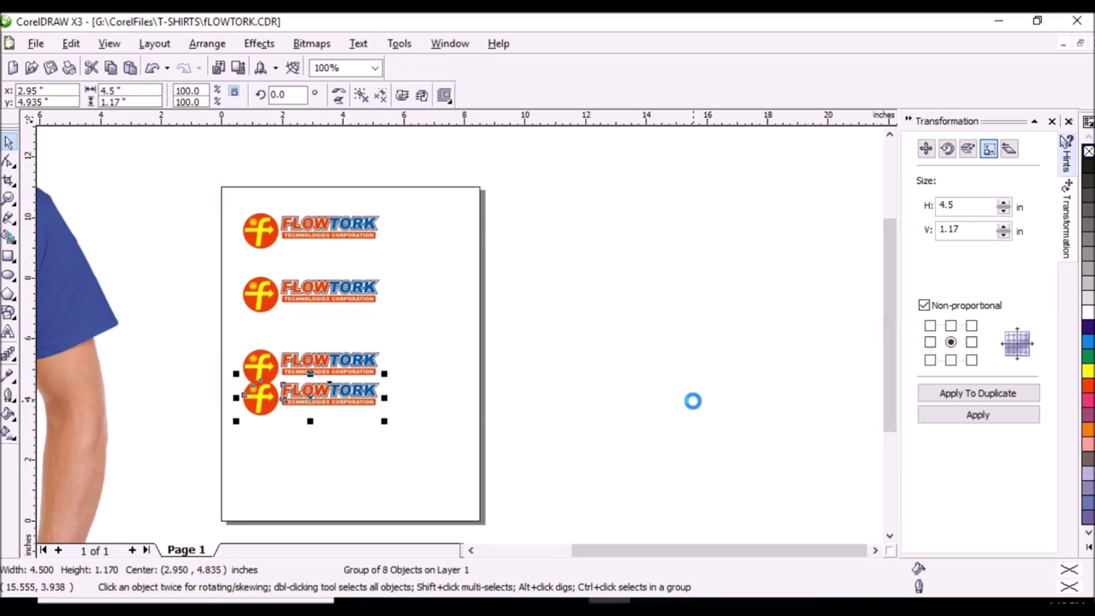
pyautogui.press('Down')
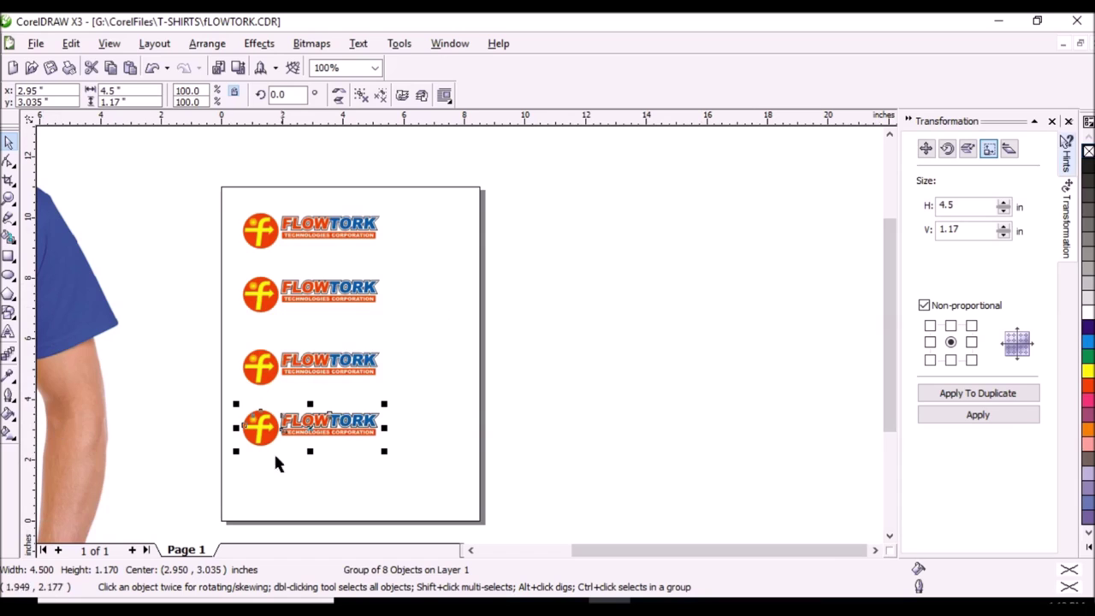
pyautogui.moveTo(316, 437); pyautogui.dragTo(642, 227)
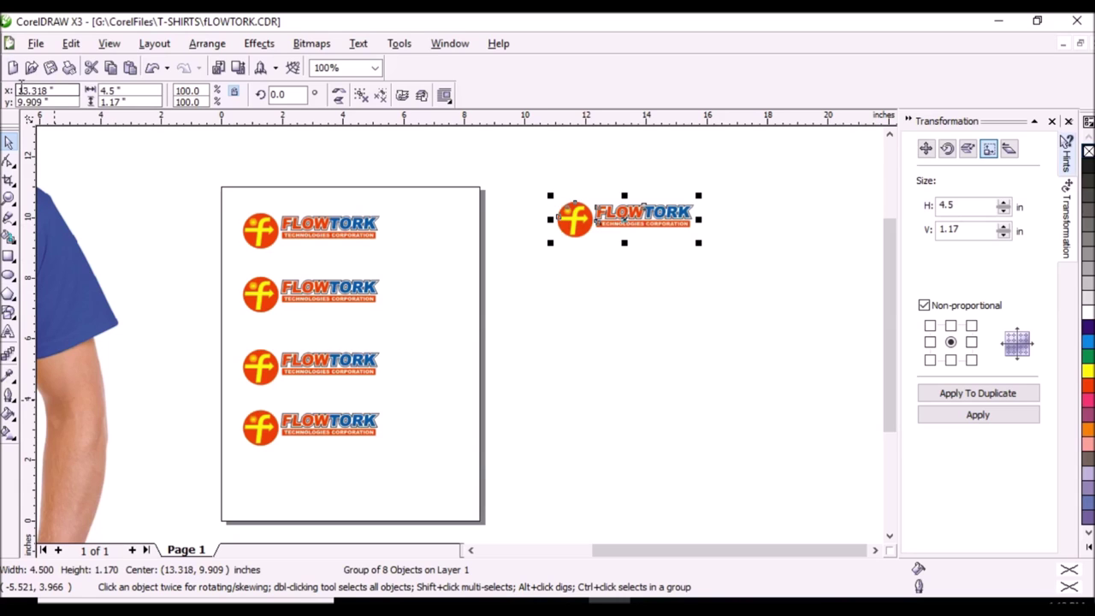
# Ungroup all objects of the topmost FLOWTORK logo on the page.
pyautogui.click(8, 197)
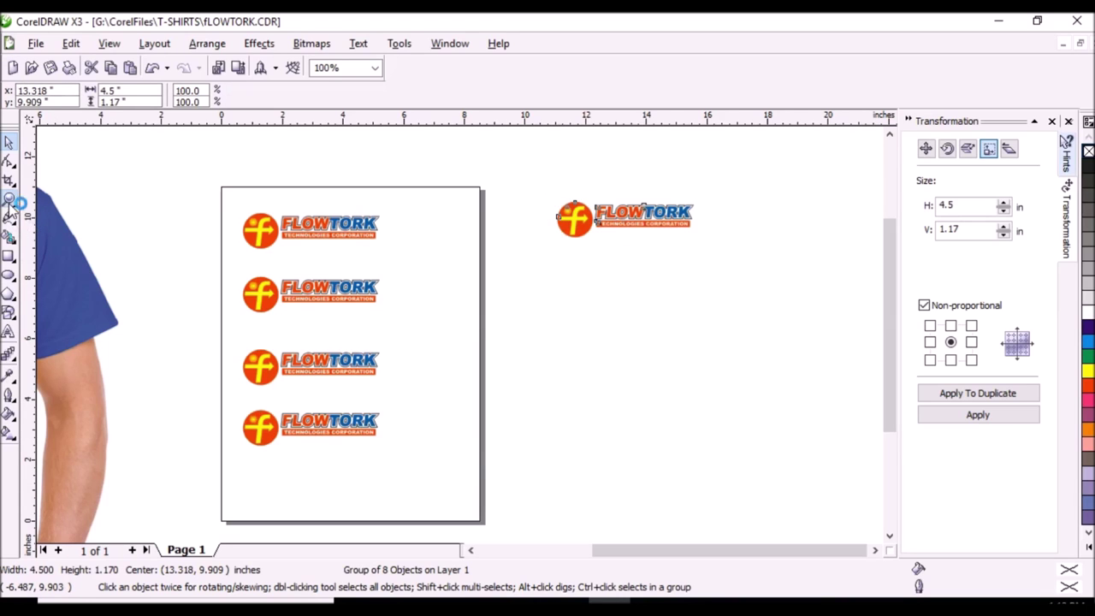
pyautogui.moveTo(199, 181); pyautogui.dragTo(360, 258)
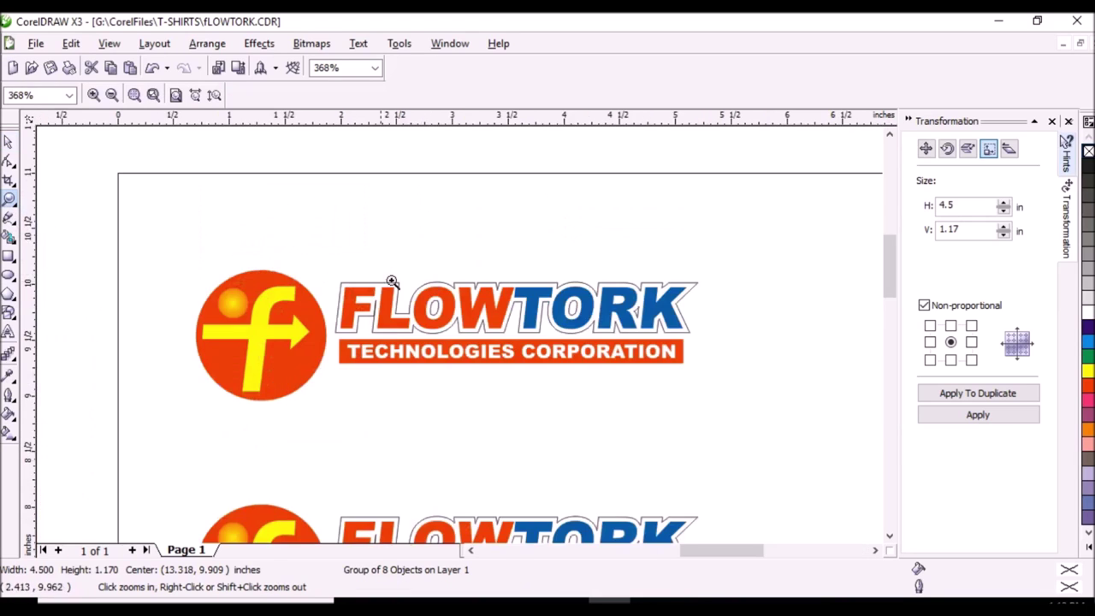
pyautogui.moveTo(746, 439); pyautogui.dragTo(747, 440)
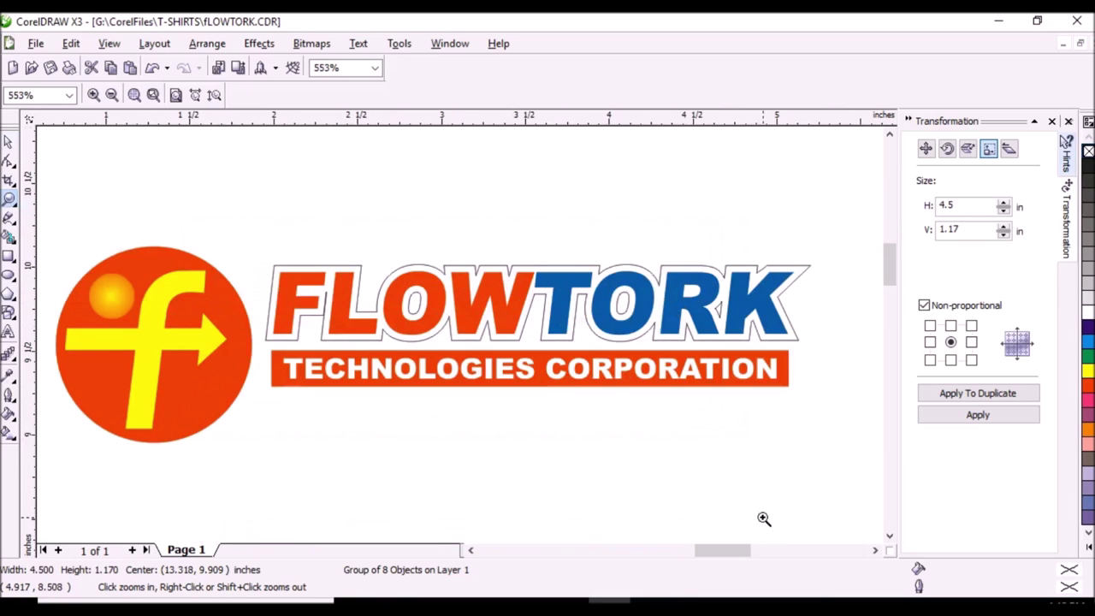
pyautogui.click(9, 143)
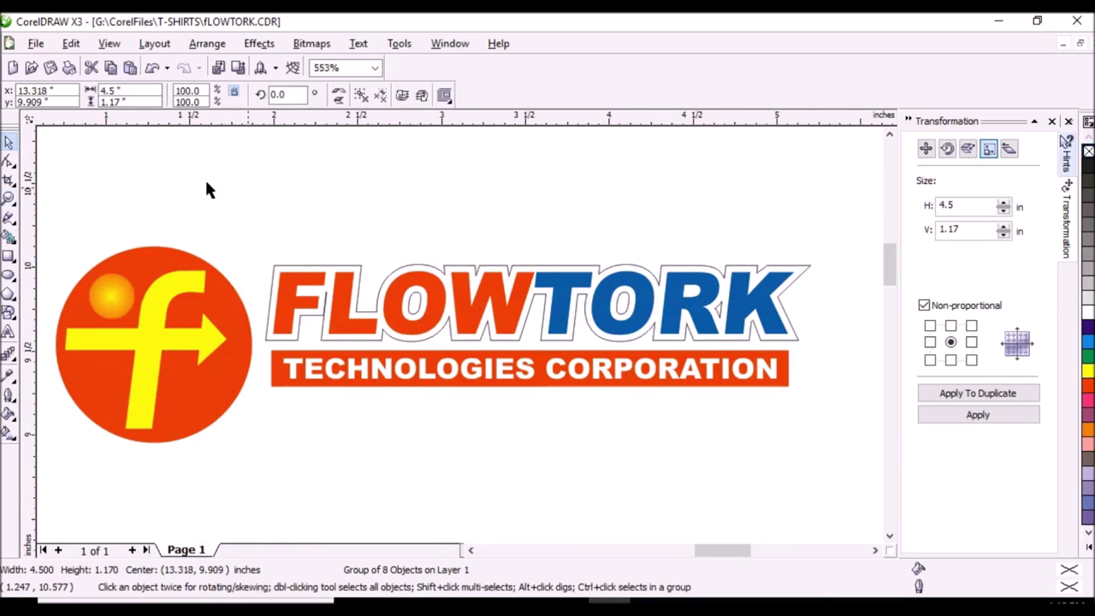
pyautogui.click(276, 191)
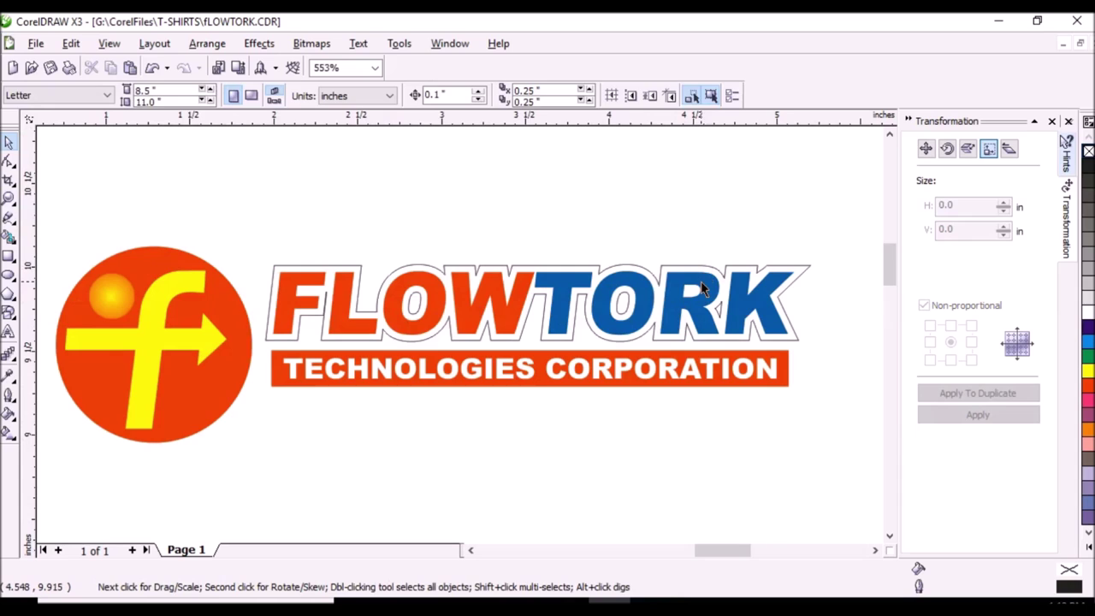
pyautogui.click(700, 281)
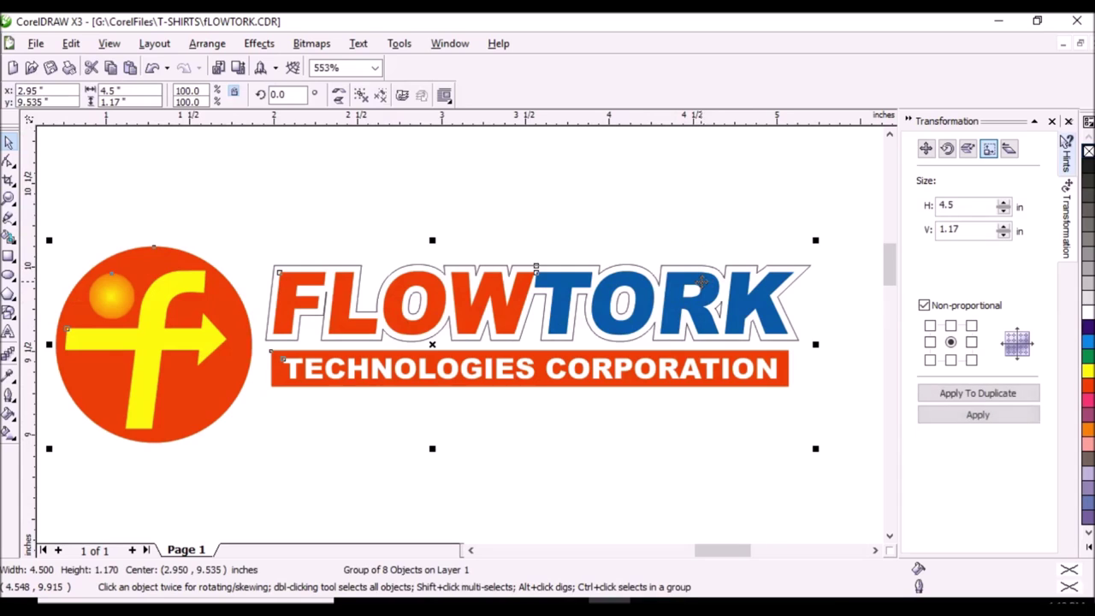
pyautogui.click(382, 100)
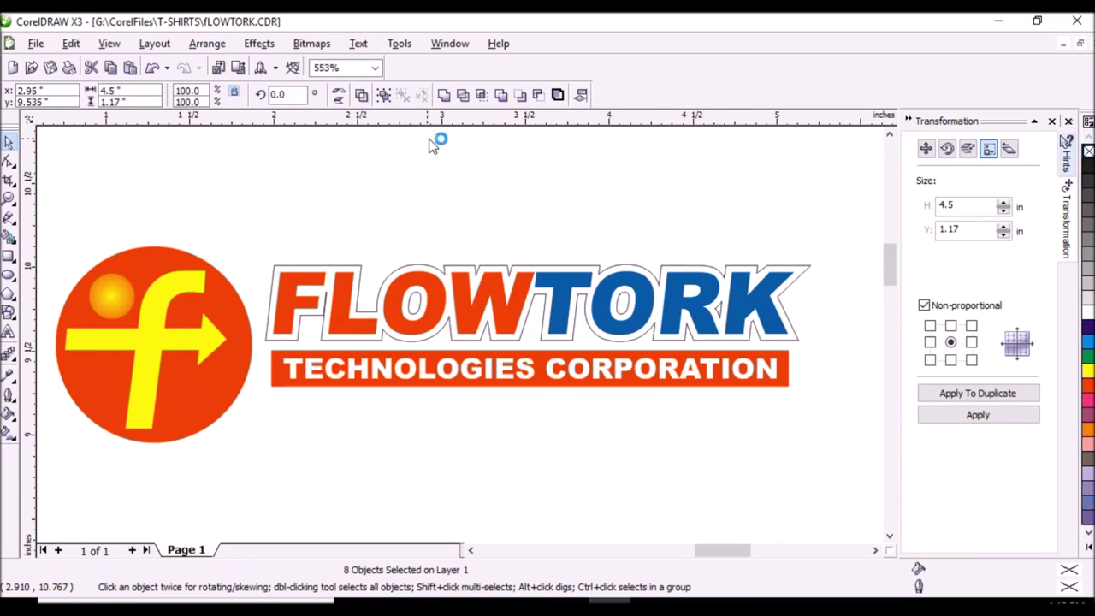
pyautogui.click(431, 142)
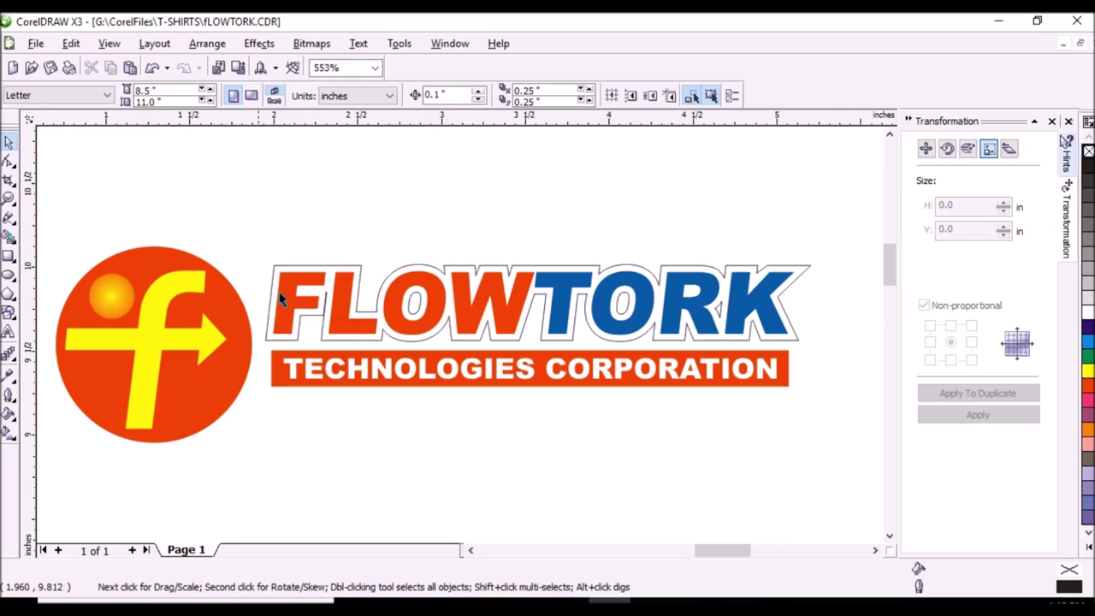
# Fill the topmost logo's large red circle with black and give it a white 2-point outline (0.706 mm).
pyautogui.click(236, 312)
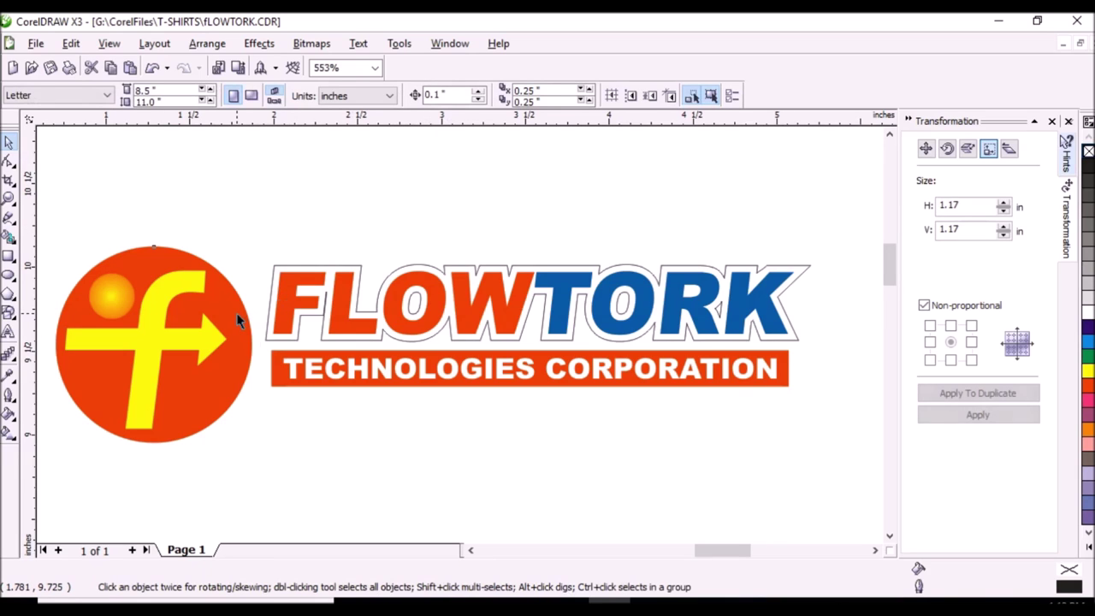
pyautogui.click(1088, 173)
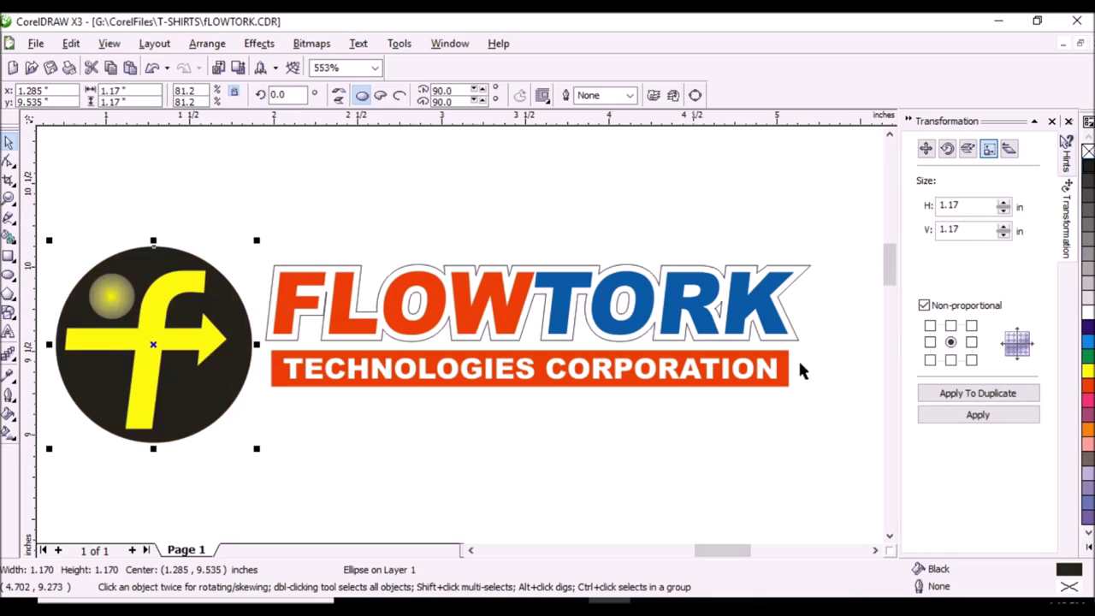
pyautogui.click(470, 551)
pyautogui.rightClick(1088, 312)
pyautogui.click(9, 395)
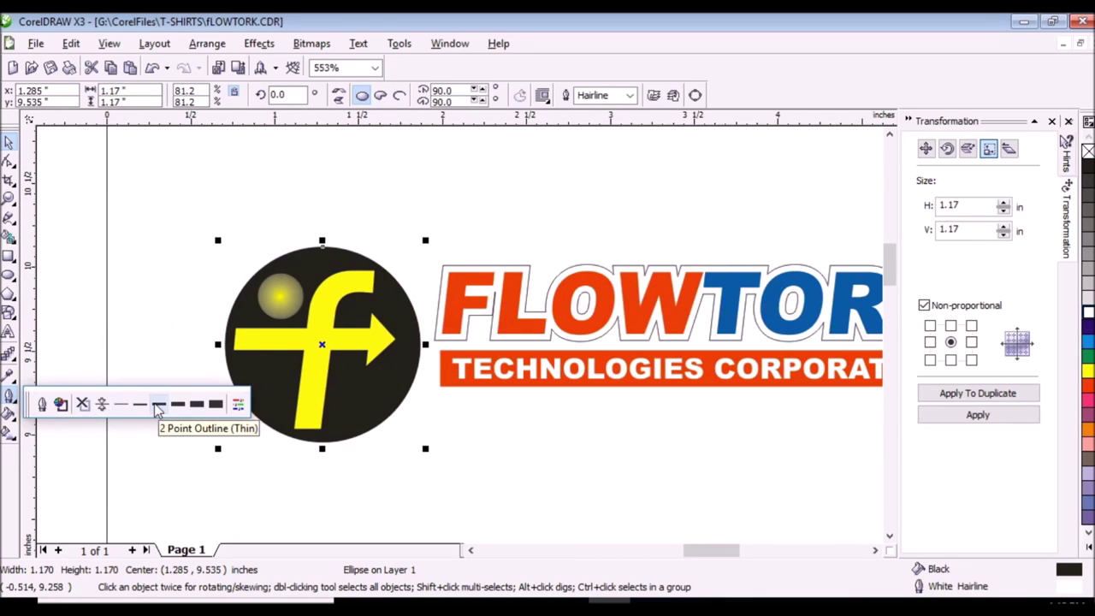
pyautogui.click(156, 403)
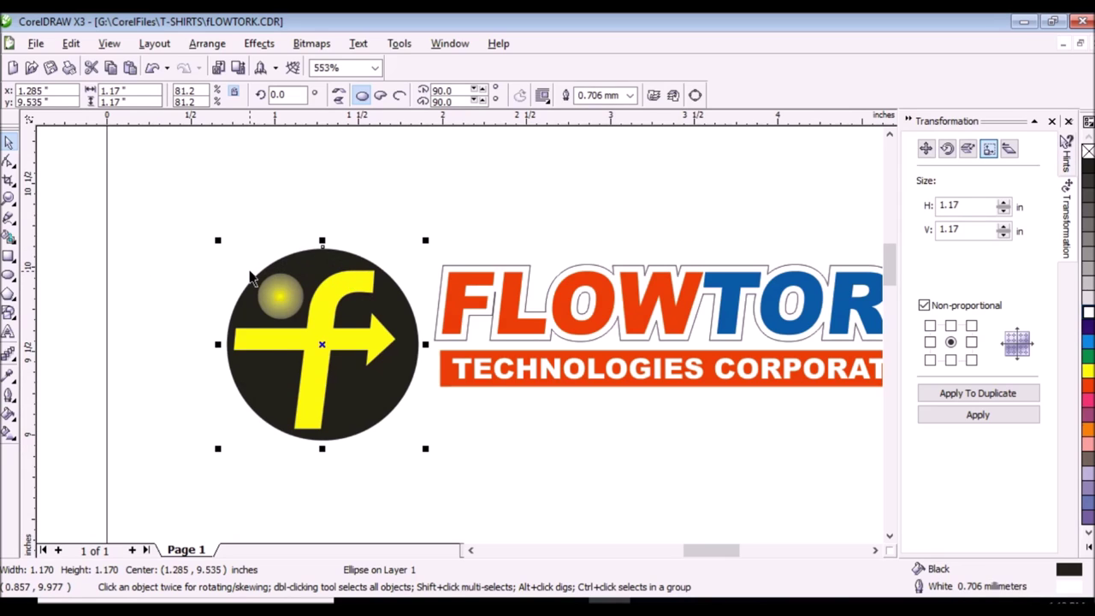
pyautogui.hotkey('ctrl', 'z')
pyautogui.hotkey('ctrl', 'shift', 'z')
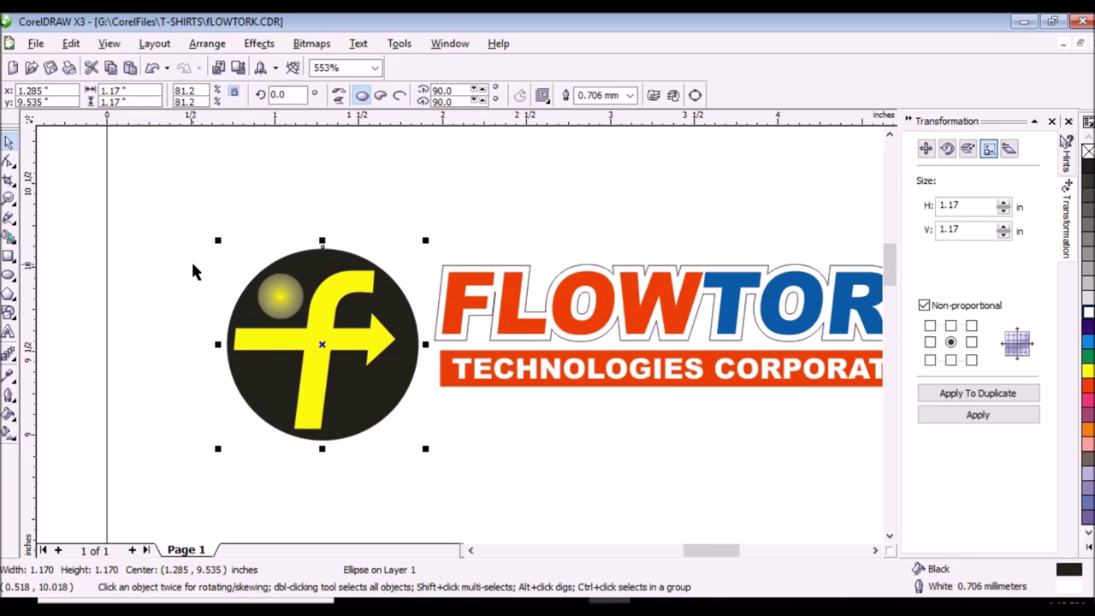
# Delete the small yellow circle and the yellow f-shaped arrow from the black circle.
pyautogui.click(288, 289)
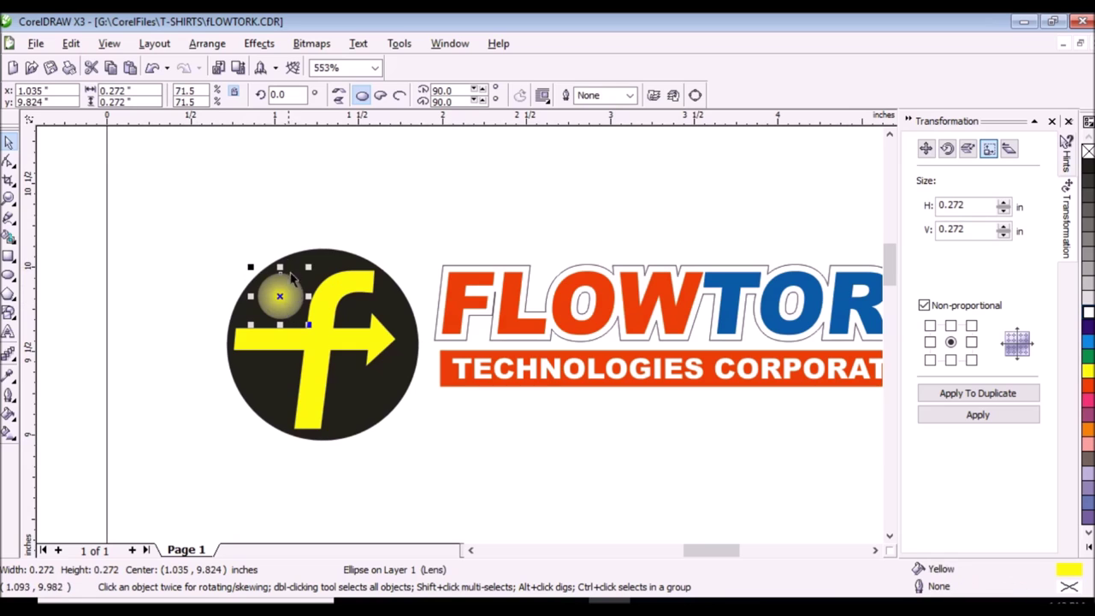
pyautogui.press('Delete')
pyautogui.click(342, 289)
pyautogui.press('Delete')
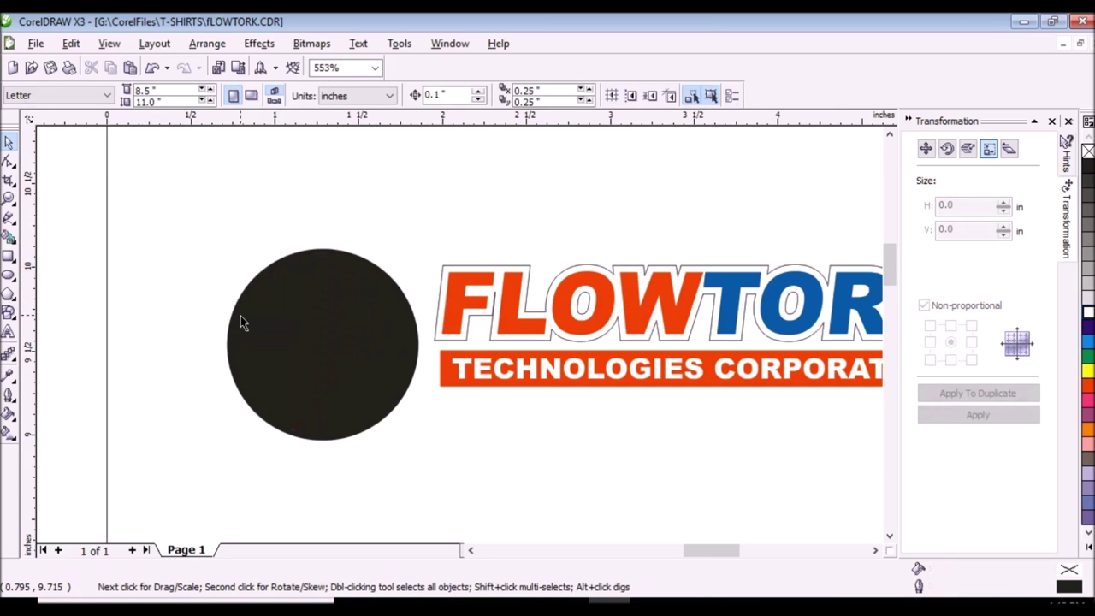
# Fill the white contour shape behind the FLOWTORK lettering with black.
pyautogui.click(875, 550)
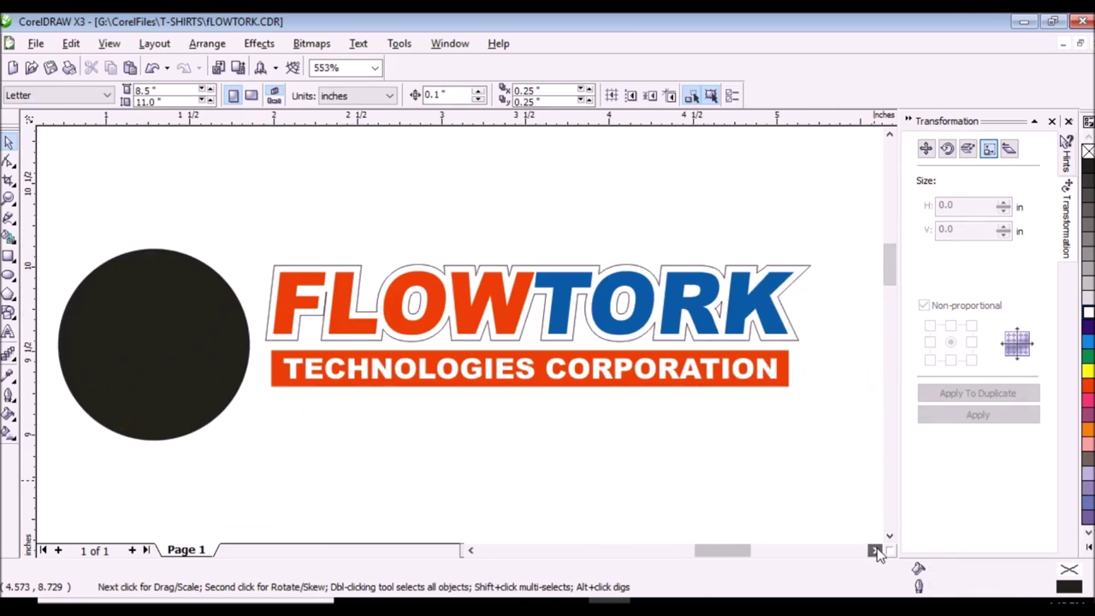
pyautogui.click(874, 550)
pyautogui.click(714, 267)
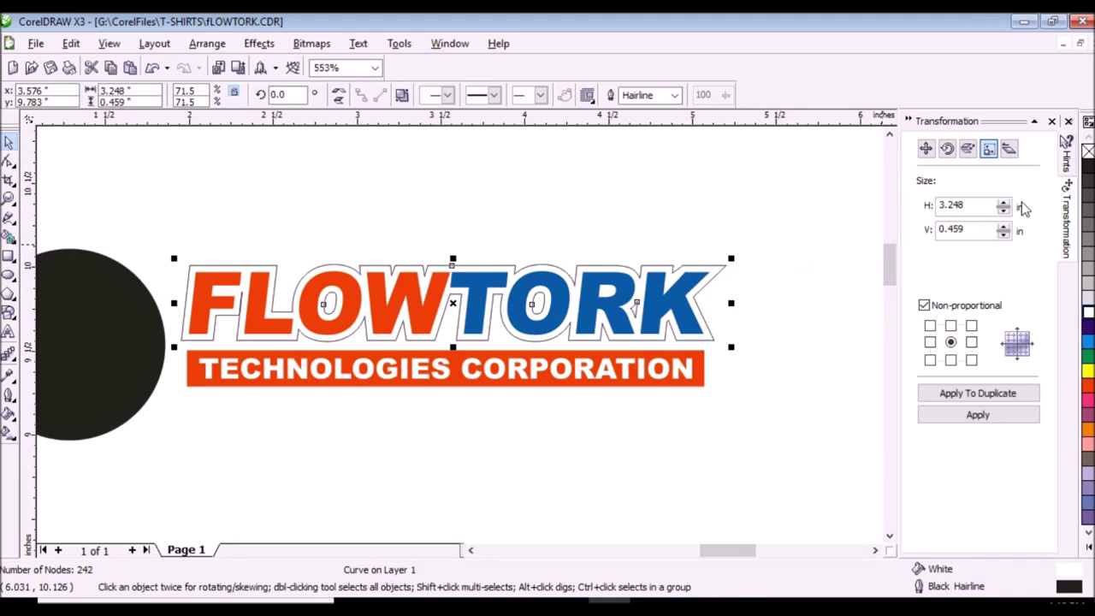
pyautogui.rightClick(1089, 165)
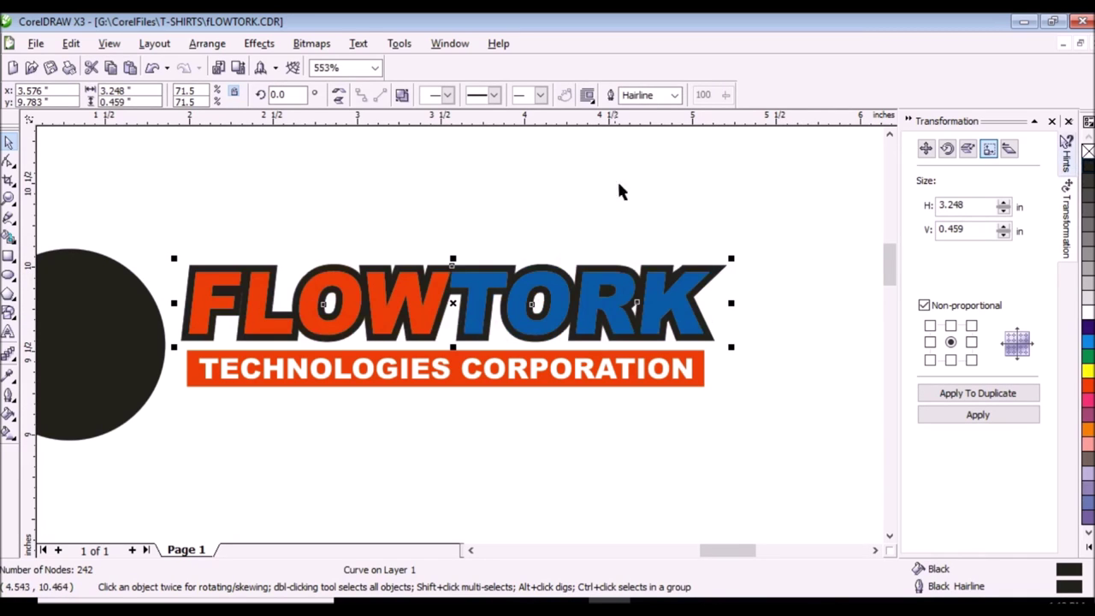
pyautogui.click(378, 235)
# Fill both the red FLOW and blue TORK lettering with white and apply a black outline.
pyautogui.click(383, 291)
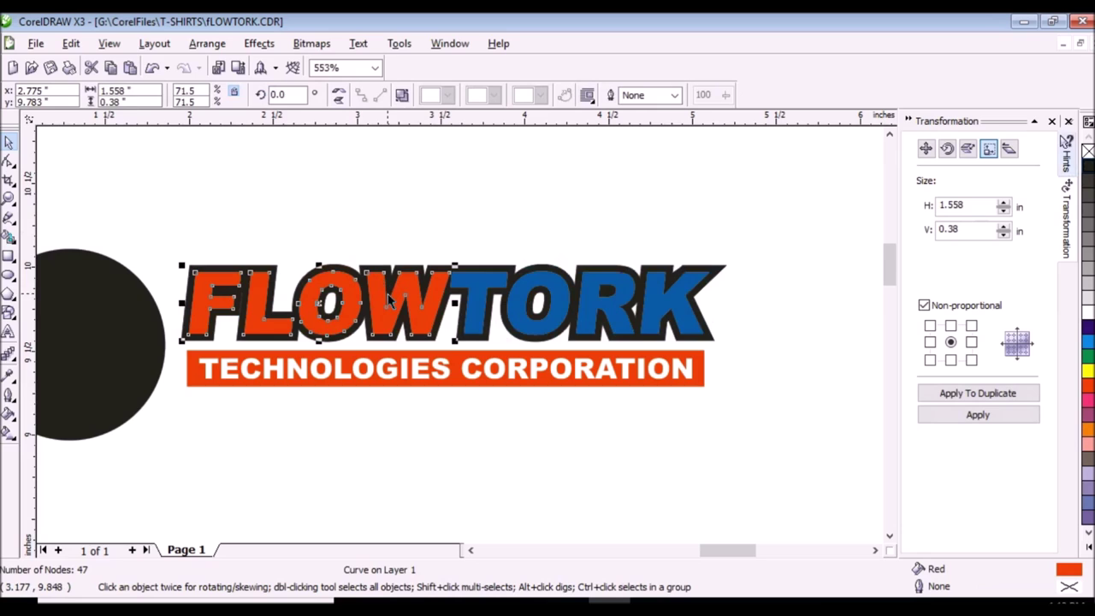
pyautogui.keyDown('shift'); pyautogui.click(479, 295); pyautogui.keyUp('shift')
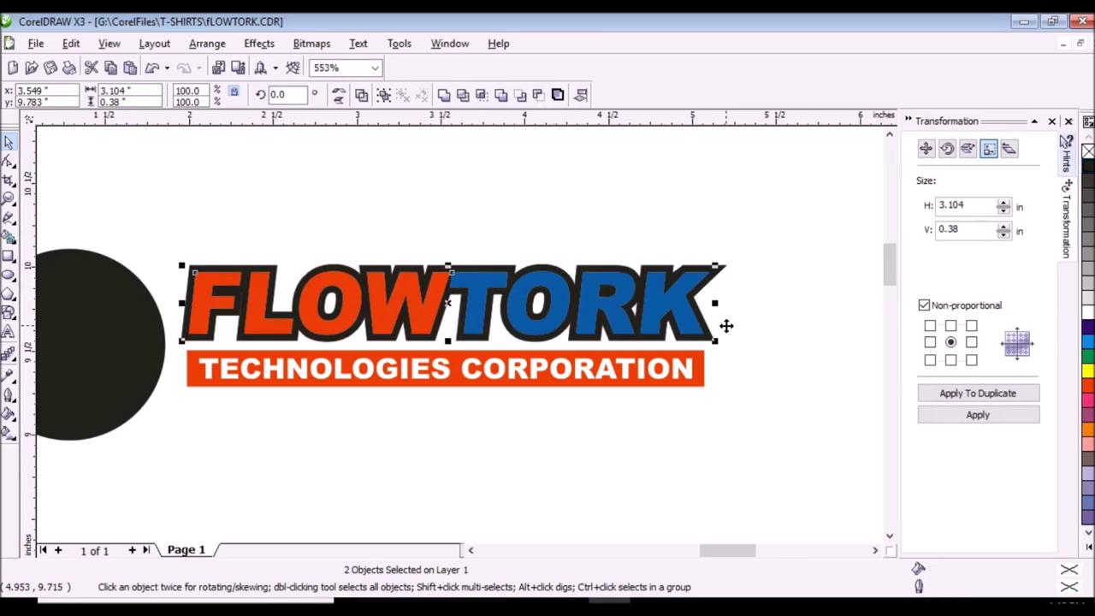
pyautogui.click(1084, 314)
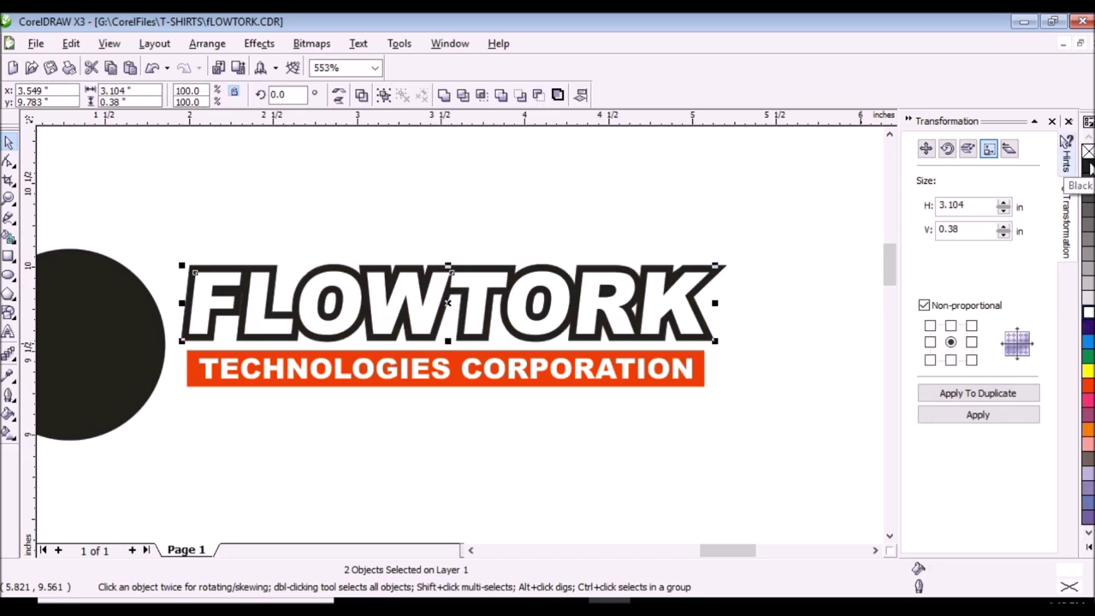
pyautogui.rightClick(1088, 169)
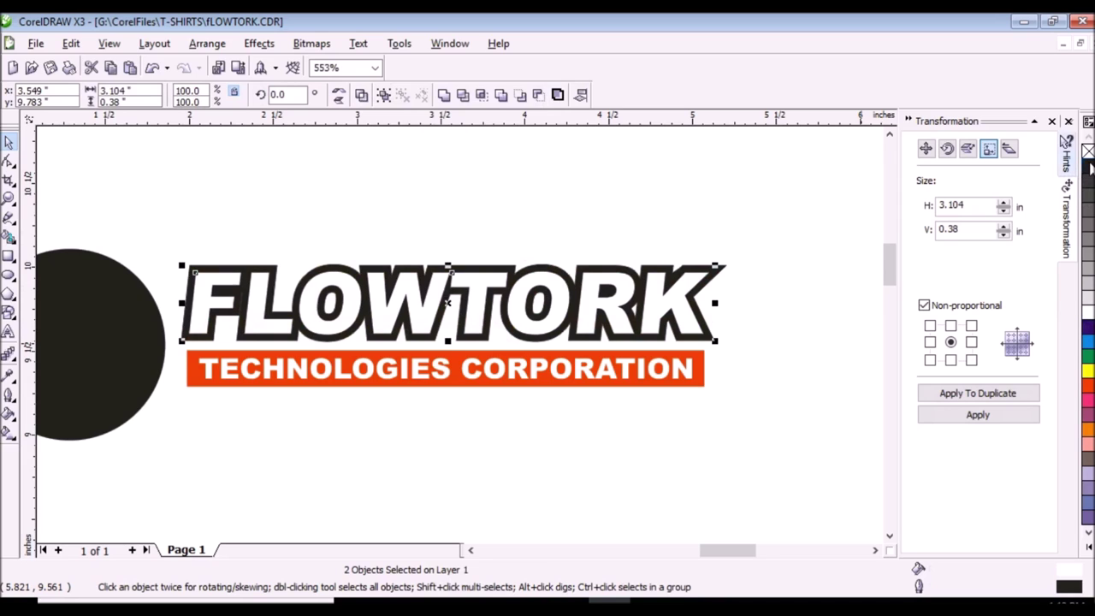
# Give the topmost logo's white FLOWTORK lettering a 2-point outline and delete the white TECHNOLOGIES CORPORATION text.
pyautogui.click(9, 396)
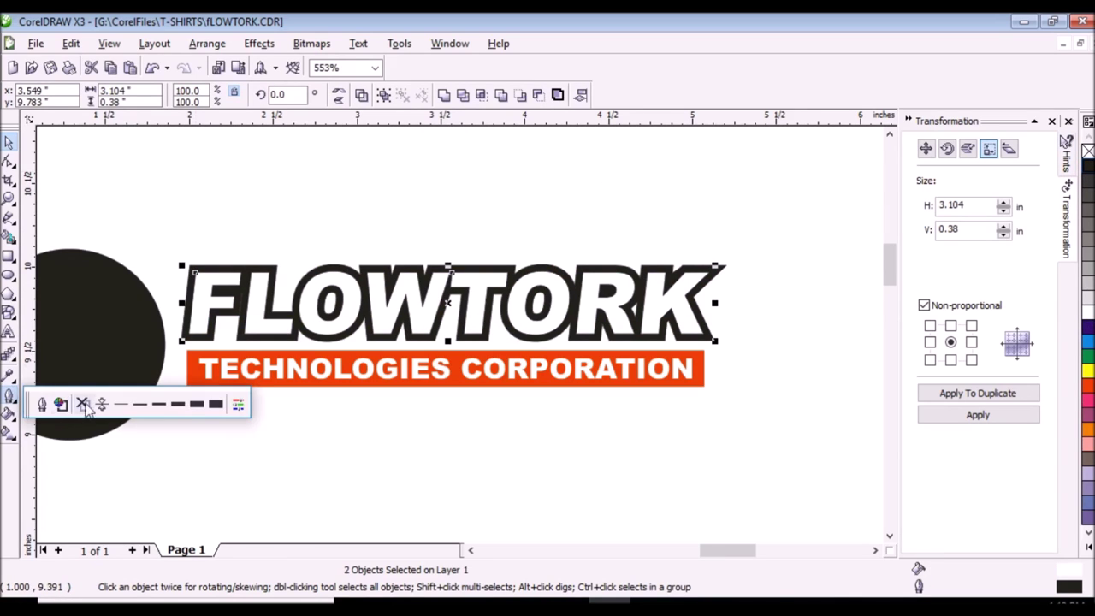
pyautogui.click(164, 408)
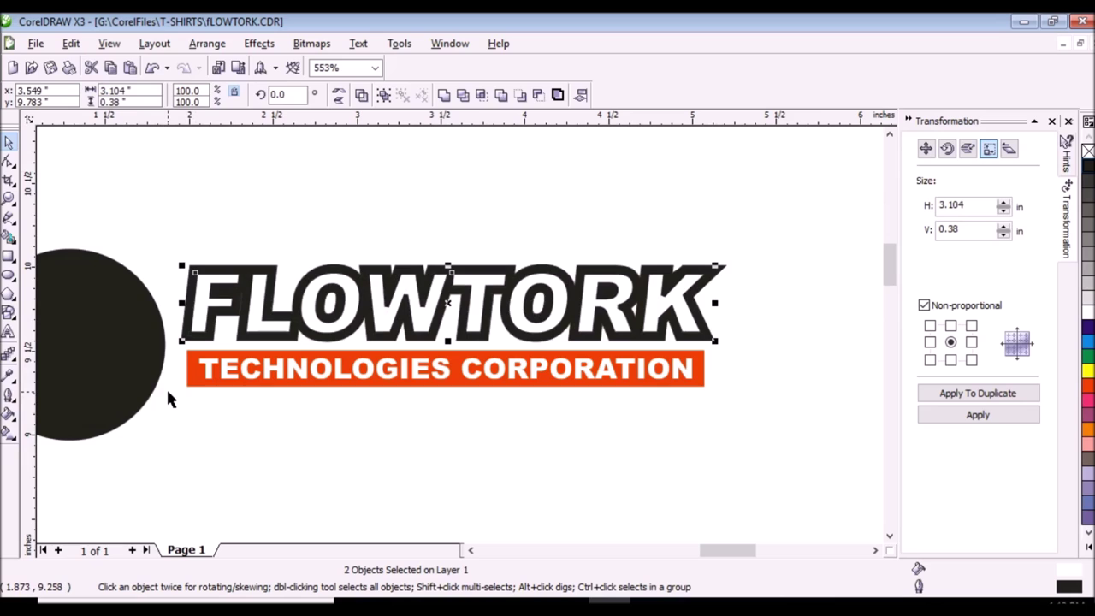
pyautogui.click(243, 374)
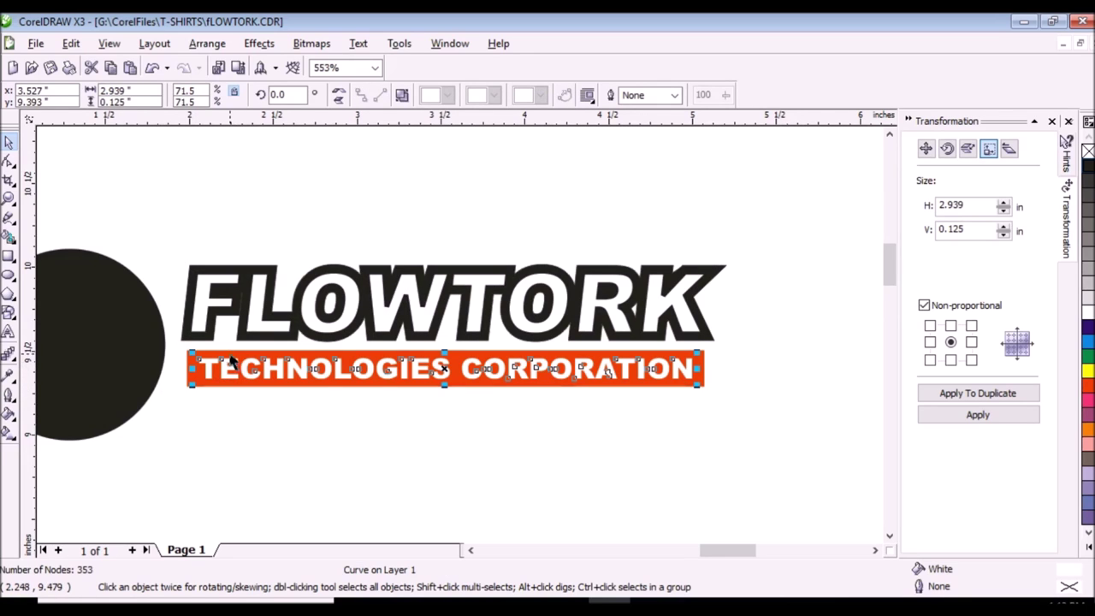
pyautogui.press('Delete')
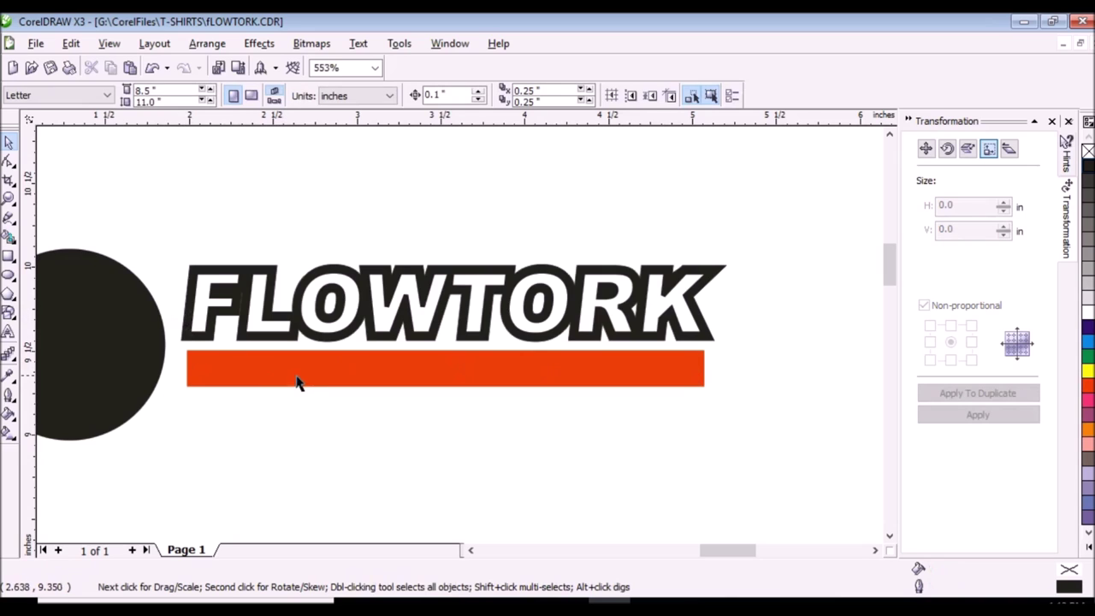
# Fill the red bar under the FLOWTORK lettering with black and give it a white 2-point outline (0.706 mm).
pyautogui.click(297, 381)
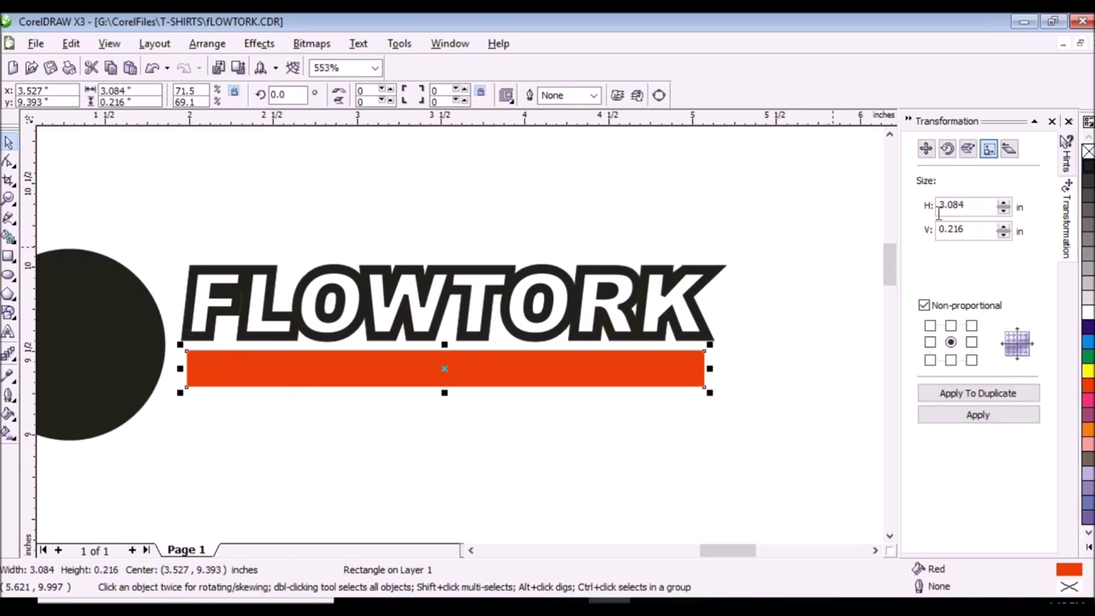
pyautogui.click(1088, 169)
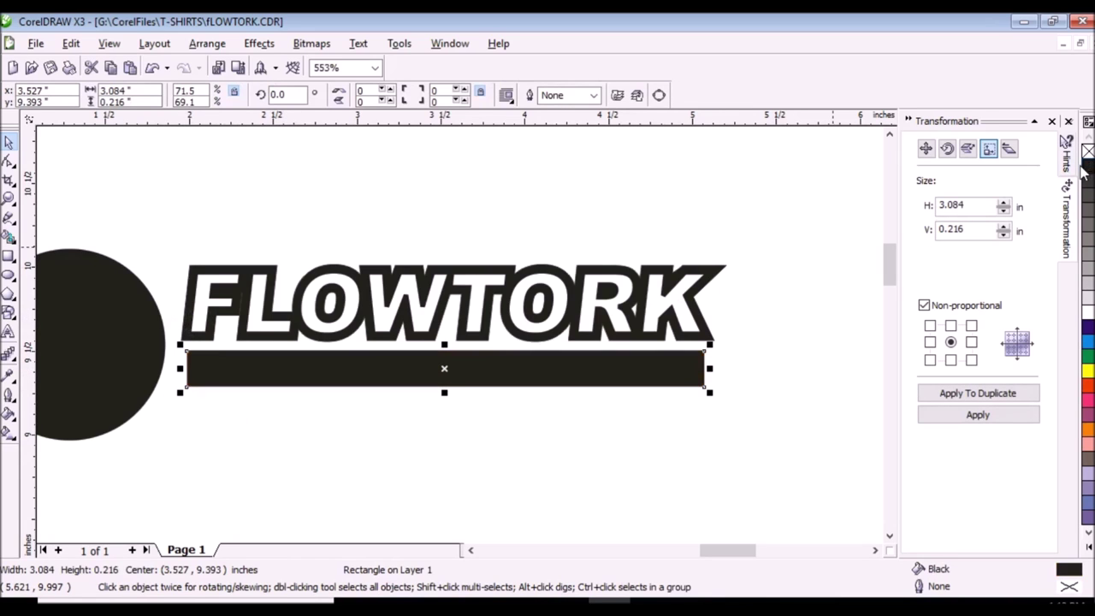
pyautogui.rightClick(1088, 309)
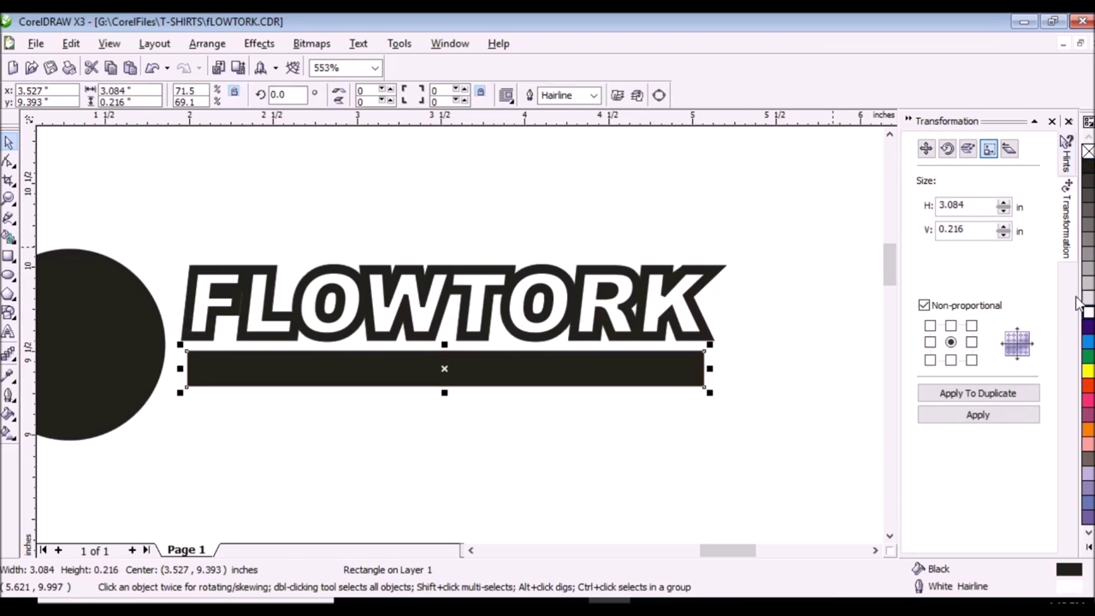
pyautogui.click(12, 401)
pyautogui.click(158, 406)
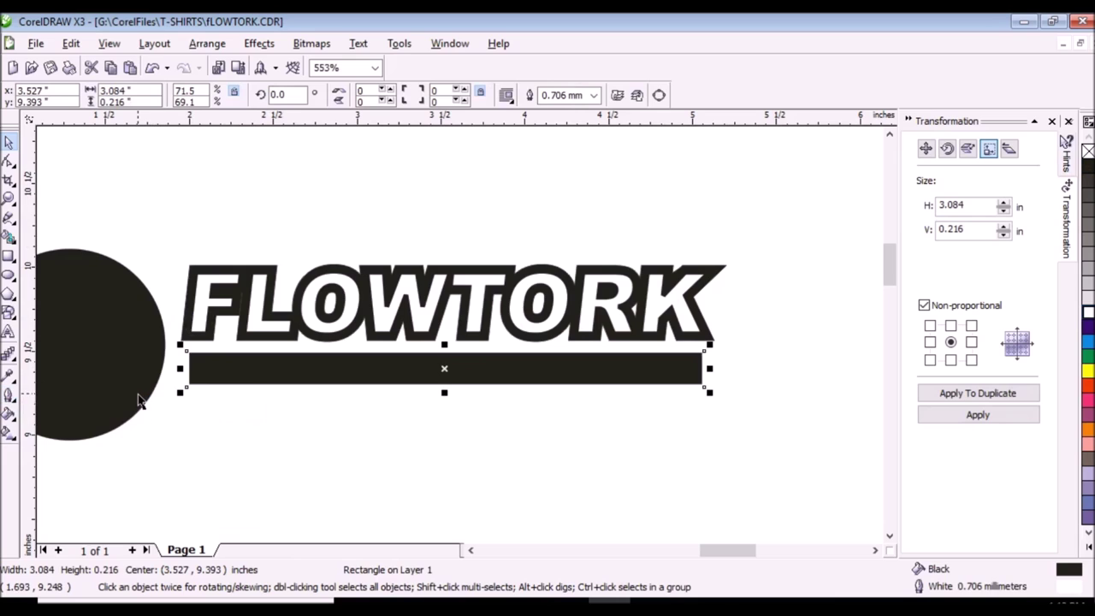
pyautogui.hotkey('ctrl', 'z')
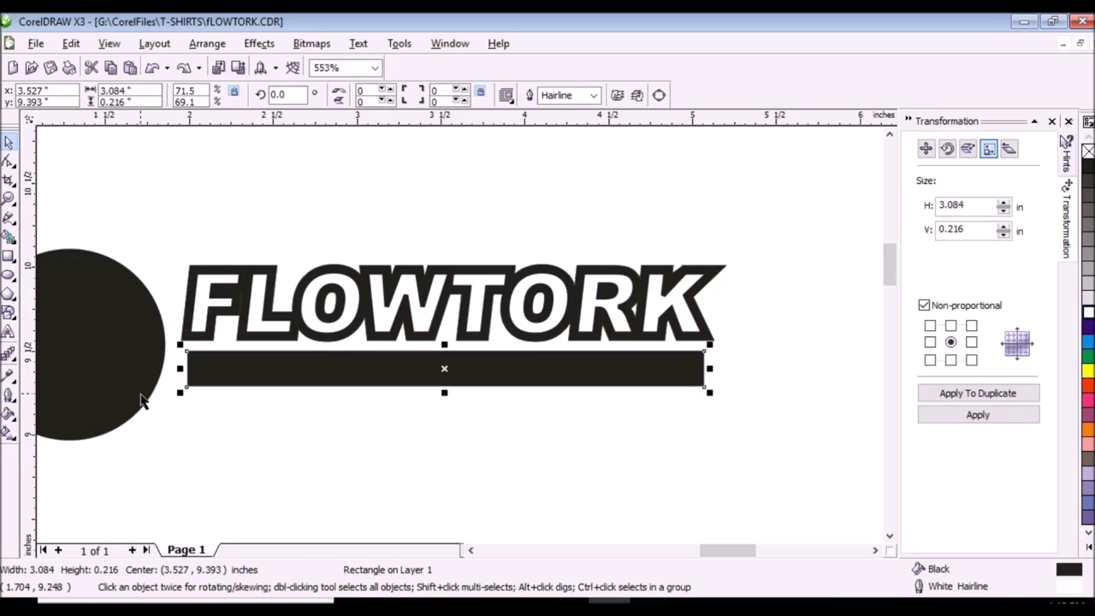
pyautogui.hotkey('ctrl', 'shift', 'z')
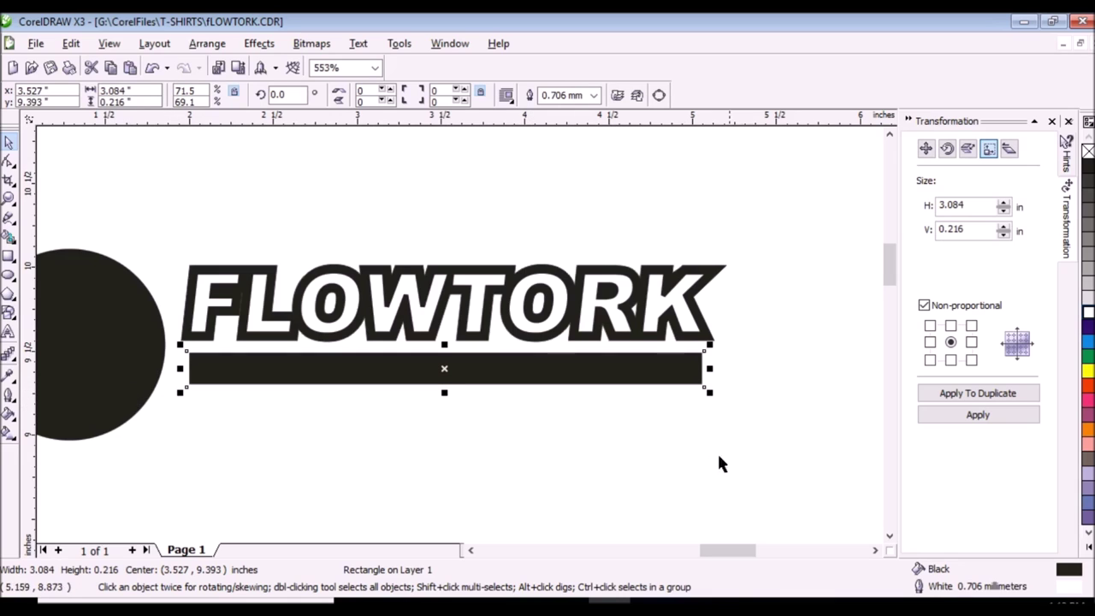
# Ungroup the second logo from the top and delete the small yellow gradient circle from its emblem.
pyautogui.click(890, 537)
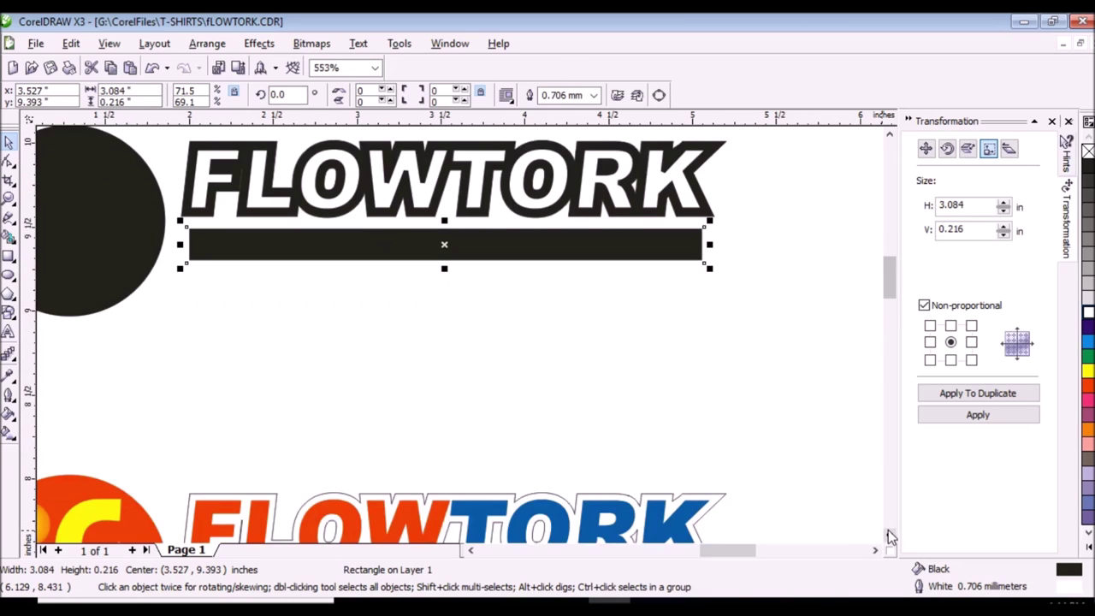
pyautogui.click(890, 535)
pyautogui.scroll(-1, 605, 391)
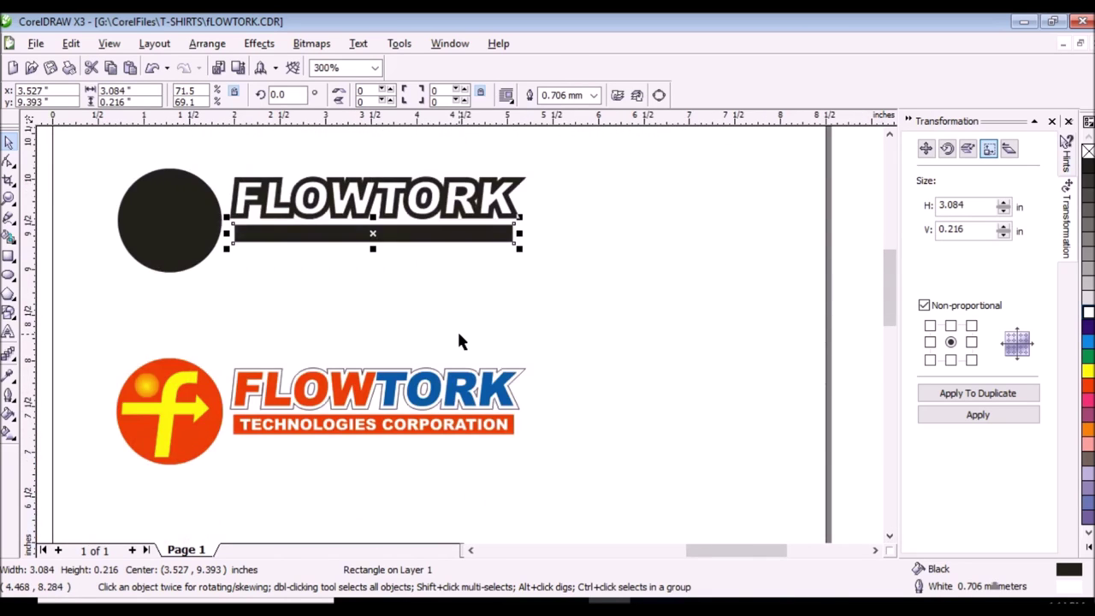
pyautogui.click(9, 198)
pyautogui.moveTo(88, 314); pyautogui.dragTo(527, 476)
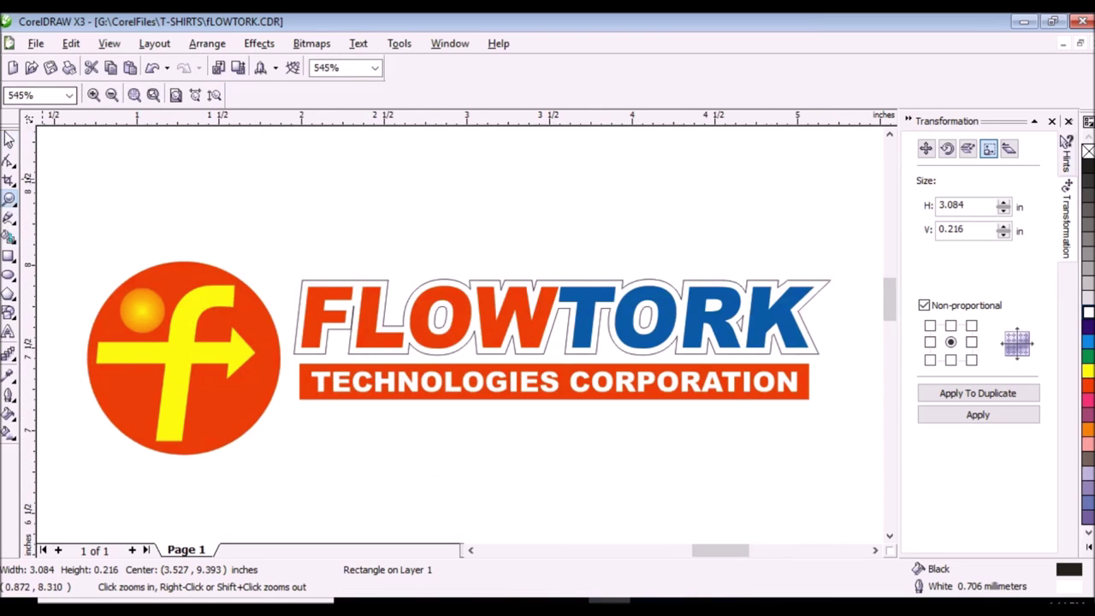
pyautogui.click(10, 144)
pyautogui.click(226, 312)
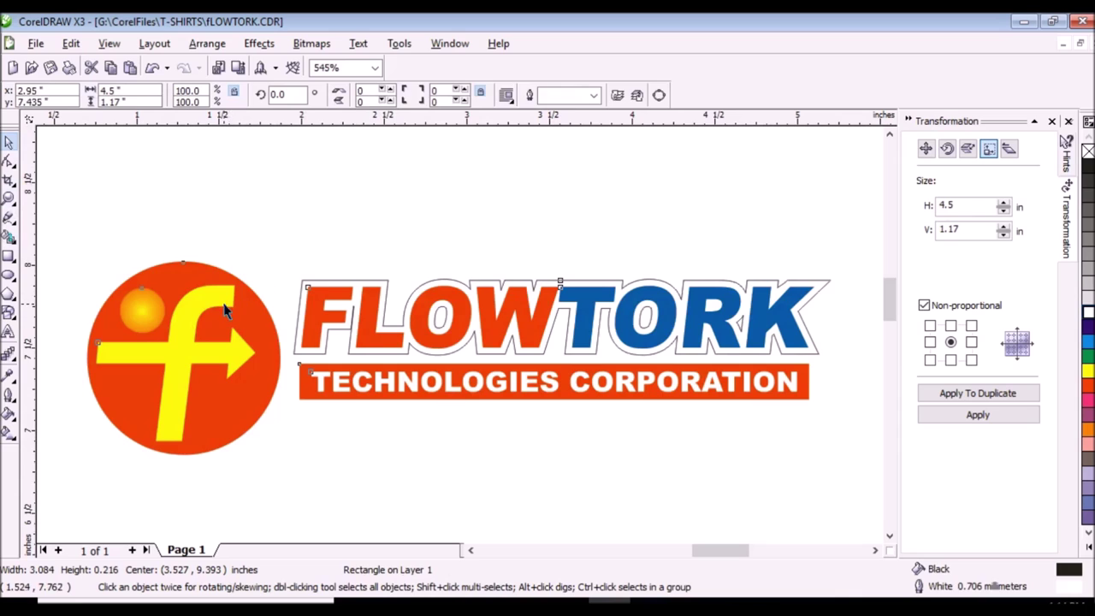
pyautogui.click(360, 95)
pyautogui.click(391, 175)
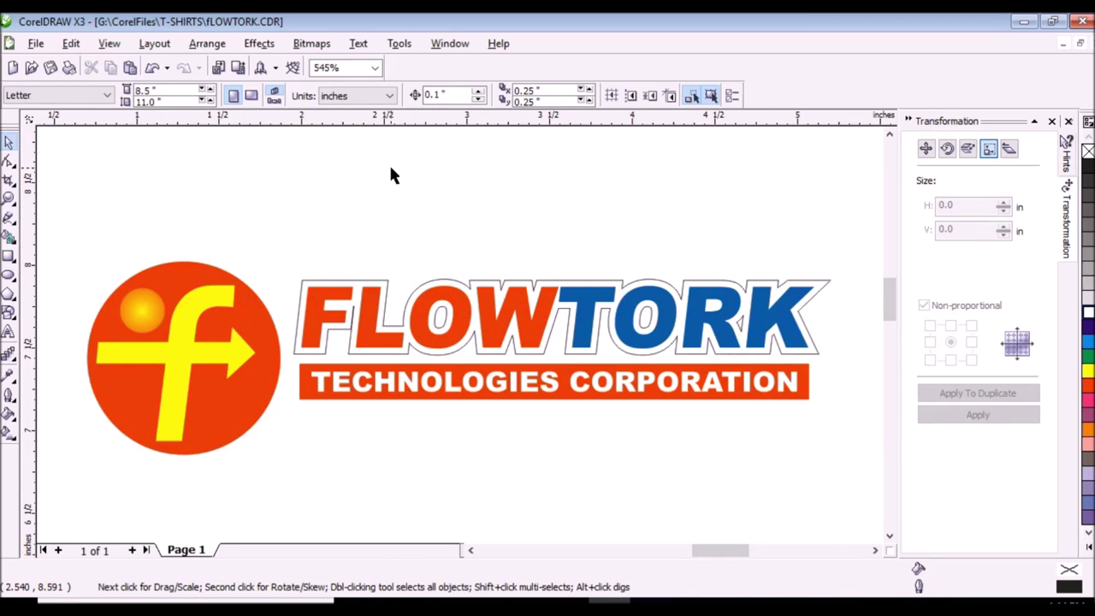
pyautogui.click(151, 313)
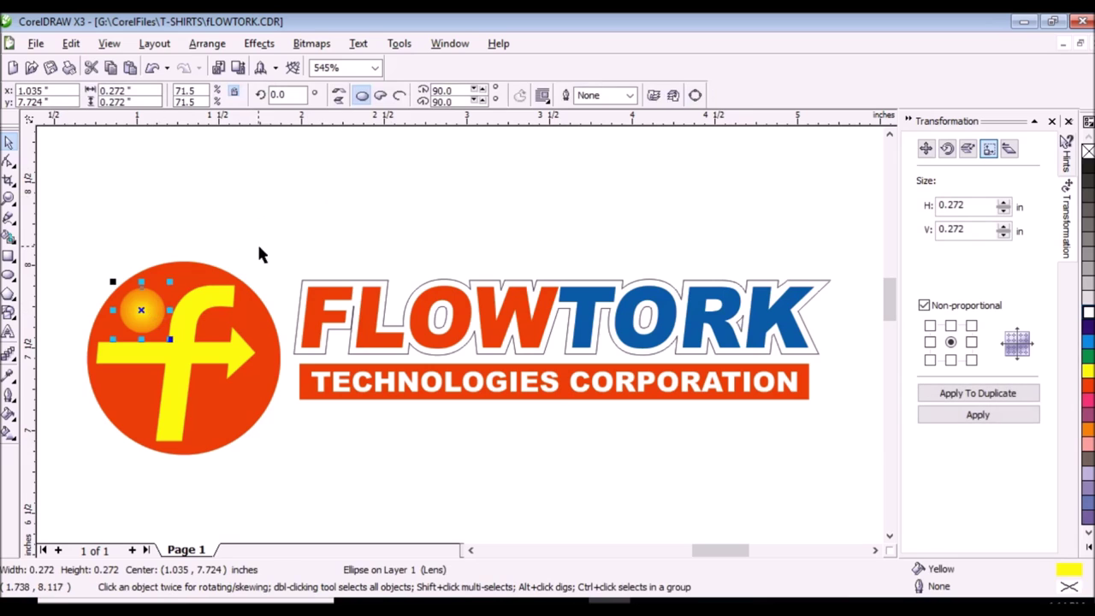
pyautogui.click(219, 176)
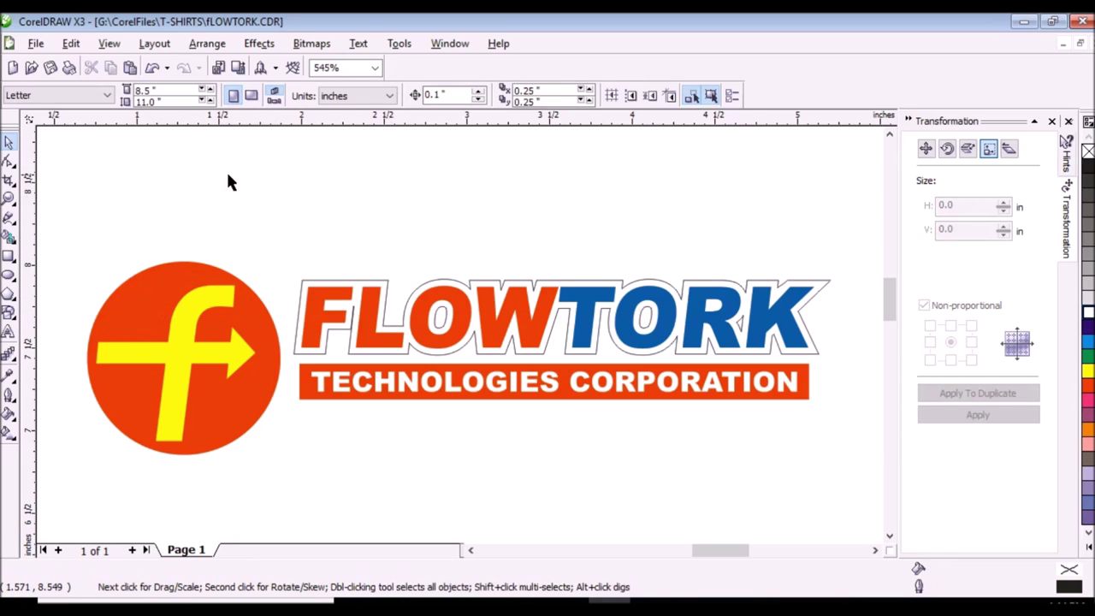
# Delete the contour shape around the second logo's lettering and the blue TORK lettering.
pyautogui.click(560, 278)
pyautogui.press('Delete')
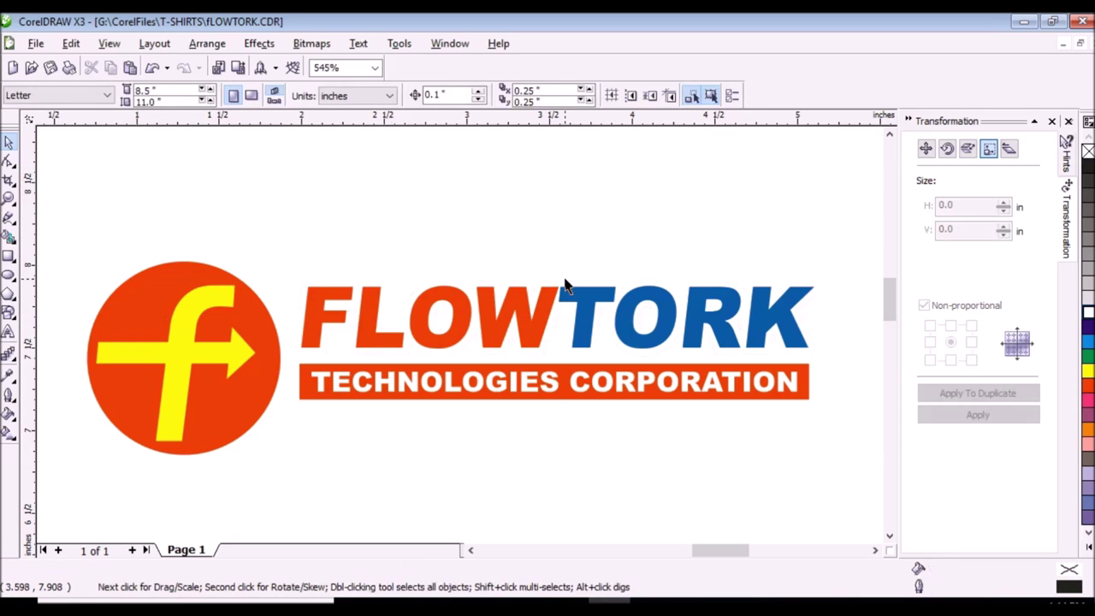
pyautogui.click(584, 313)
pyautogui.press('Delete')
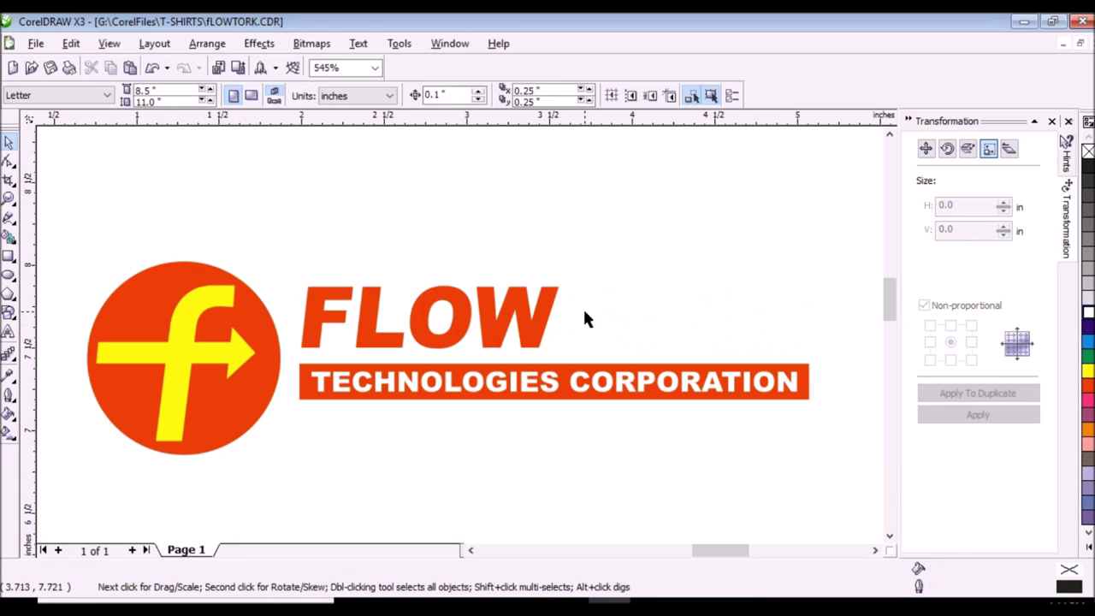
# Fill the second logo's red FLOW lettering, the bar behind TECHNOLOGIES CORPORATION and the large circle with black.
pyautogui.click(548, 317)
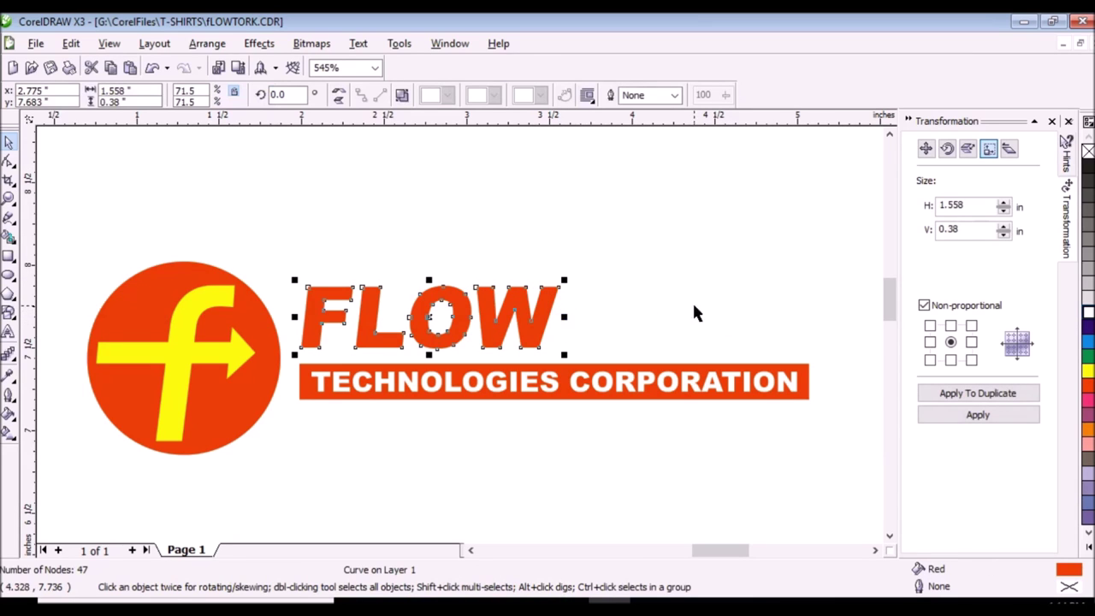
pyautogui.click(1088, 170)
pyautogui.click(808, 383)
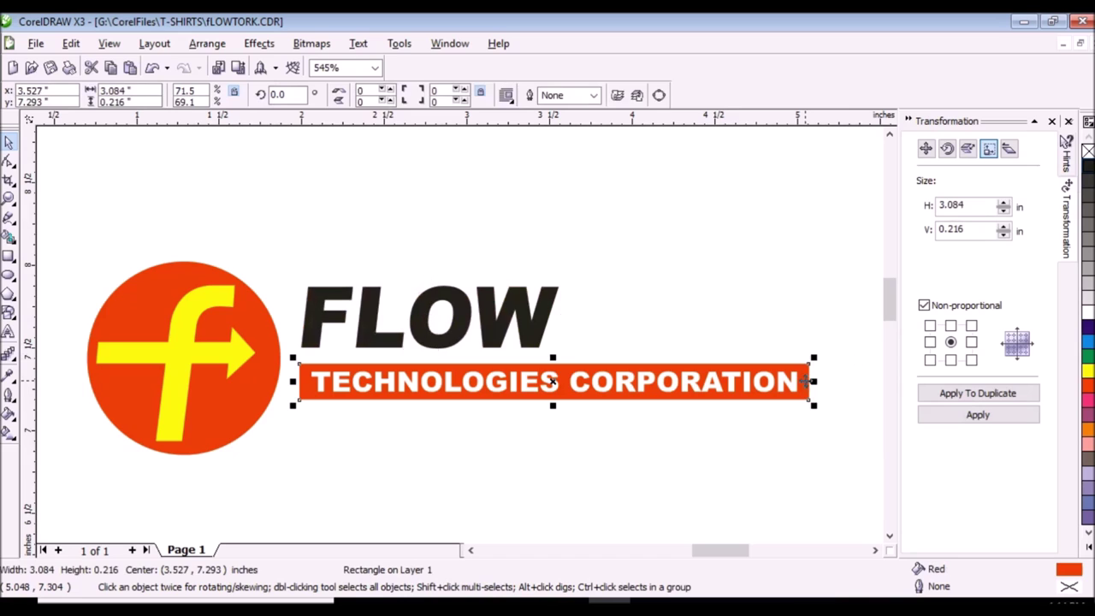
pyautogui.click(1088, 170)
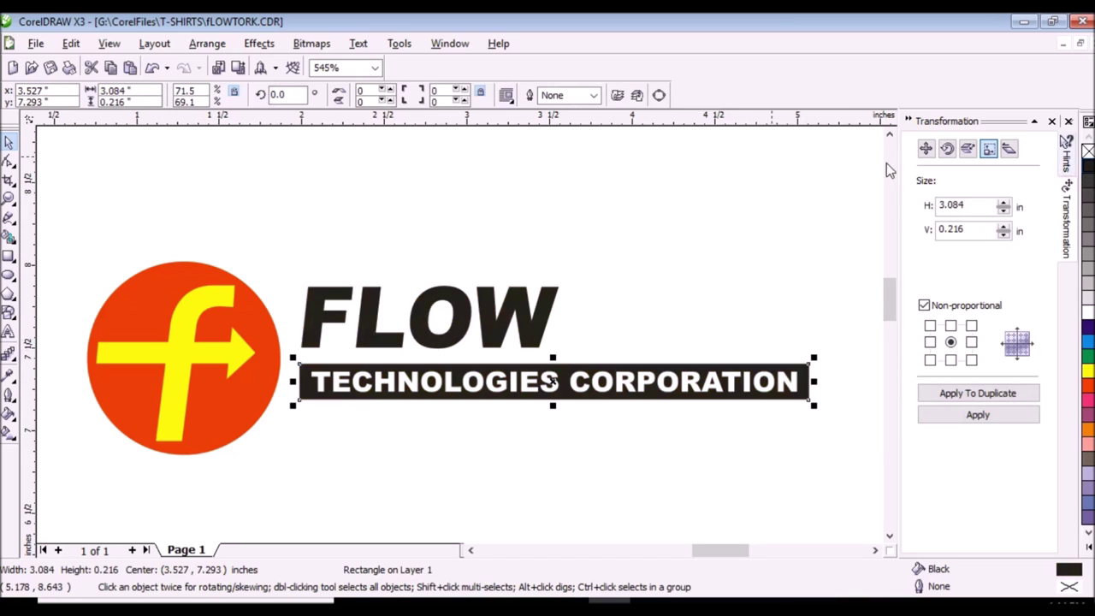
pyautogui.click(240, 316)
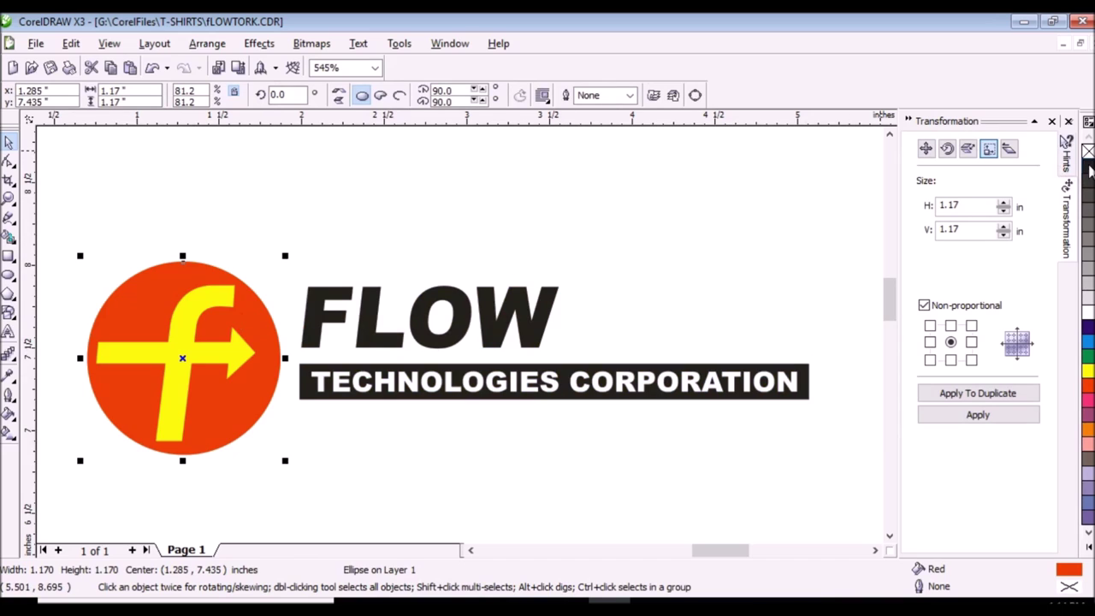
pyautogui.click(1088, 170)
# Fill the yellow f-shaped arrow with white and give it a black 2-point outline (0.706 mm).
pyautogui.click(204, 304)
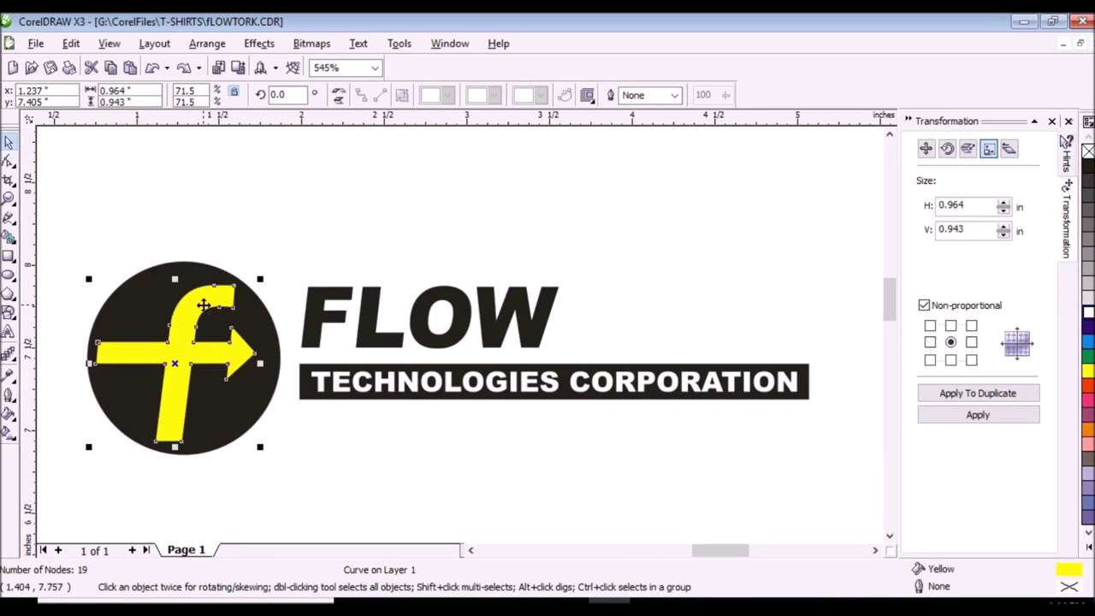
pyautogui.click(1088, 313)
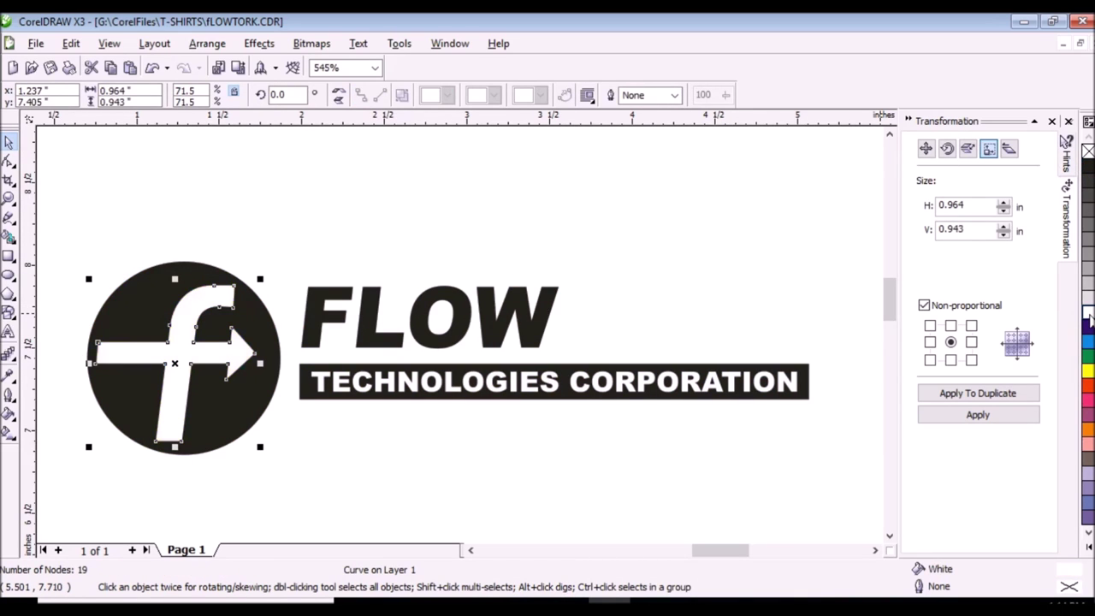
pyautogui.rightClick(1088, 171)
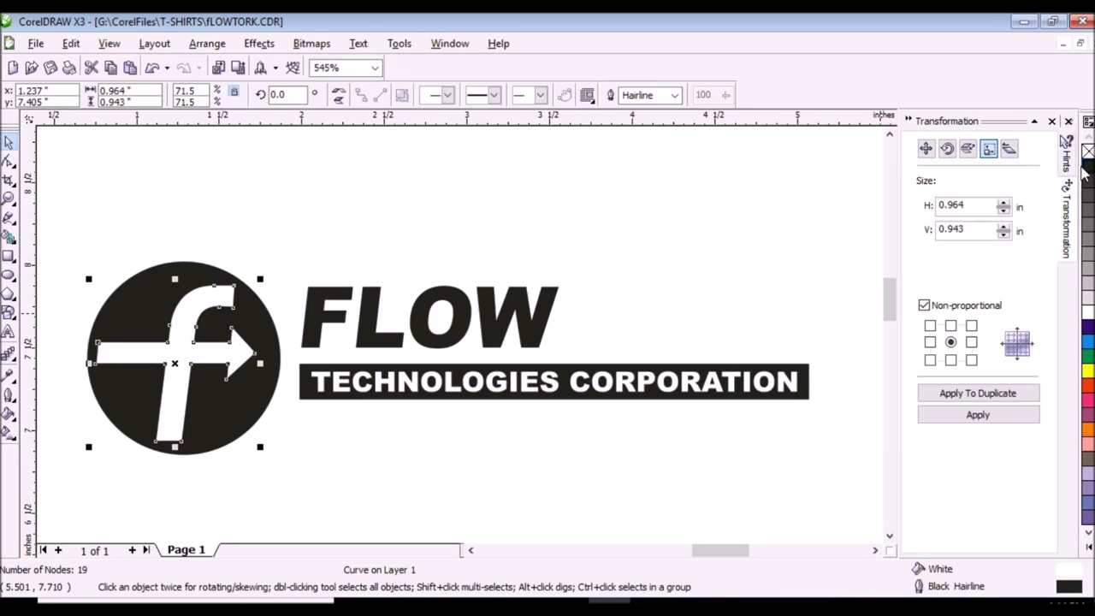
pyautogui.click(9, 395)
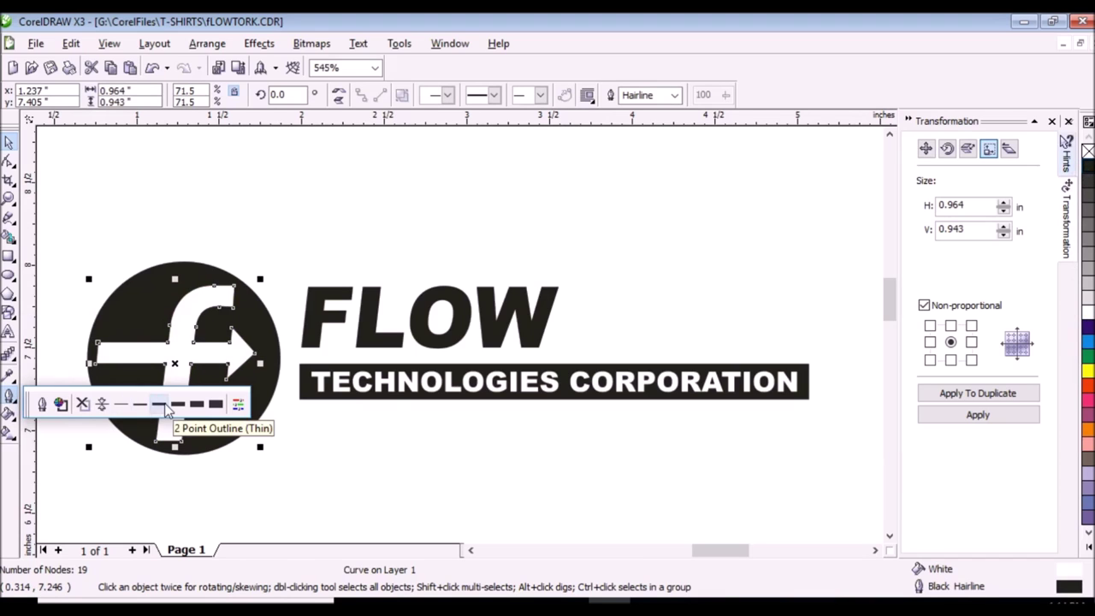
pyautogui.click(164, 403)
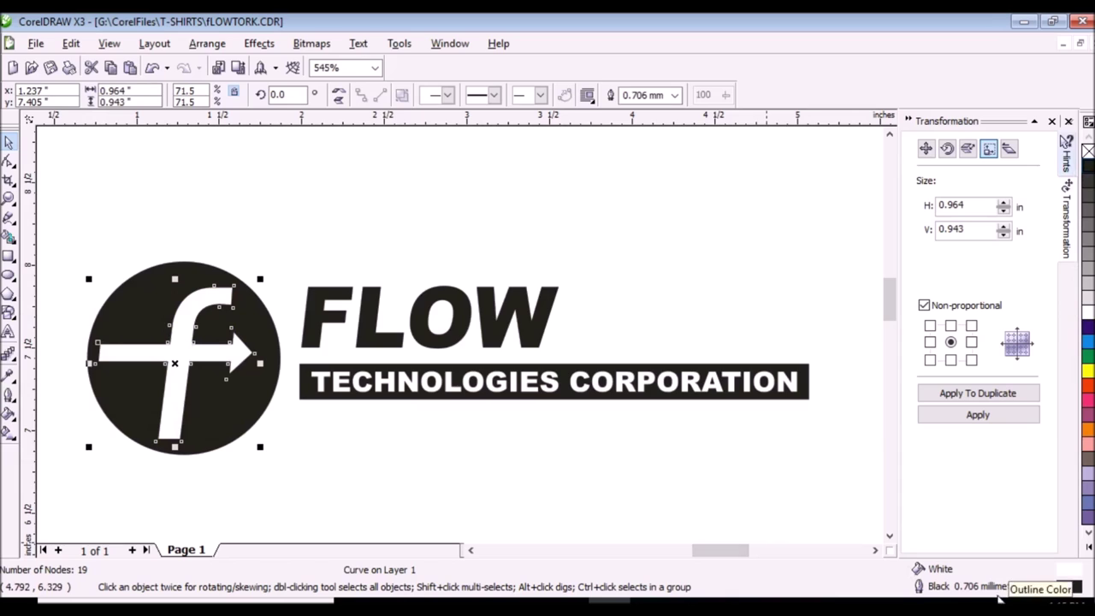
pyautogui.hotkey('ctrl', 'z')
pyautogui.hotkey('ctrl', 'shift', 'z')
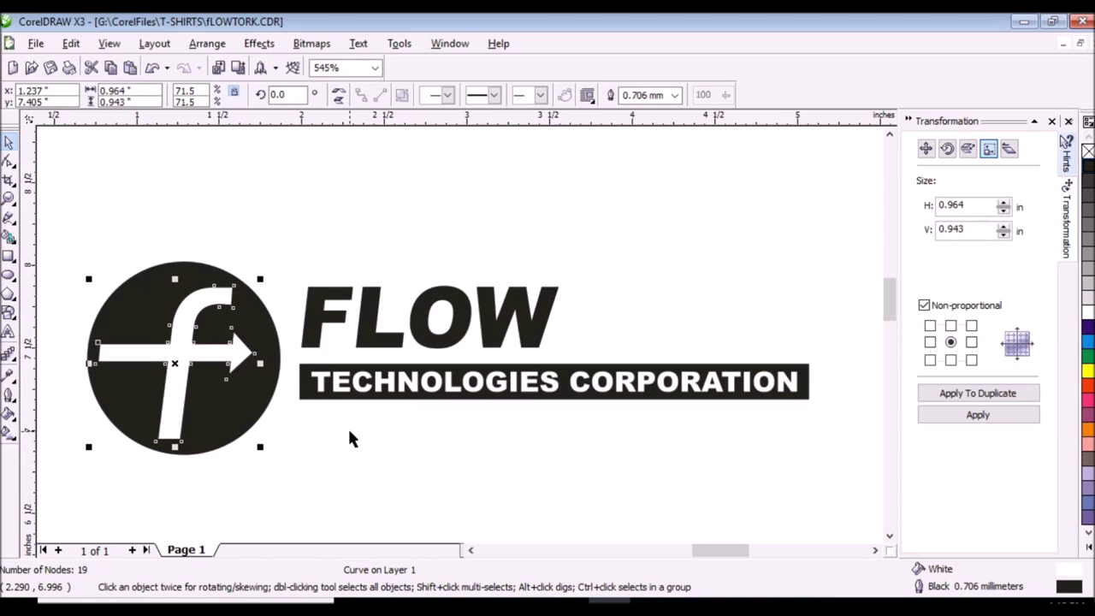
# Ungroup the third logo from the top into separate objects and clear the selection.
pyautogui.click(890, 536)
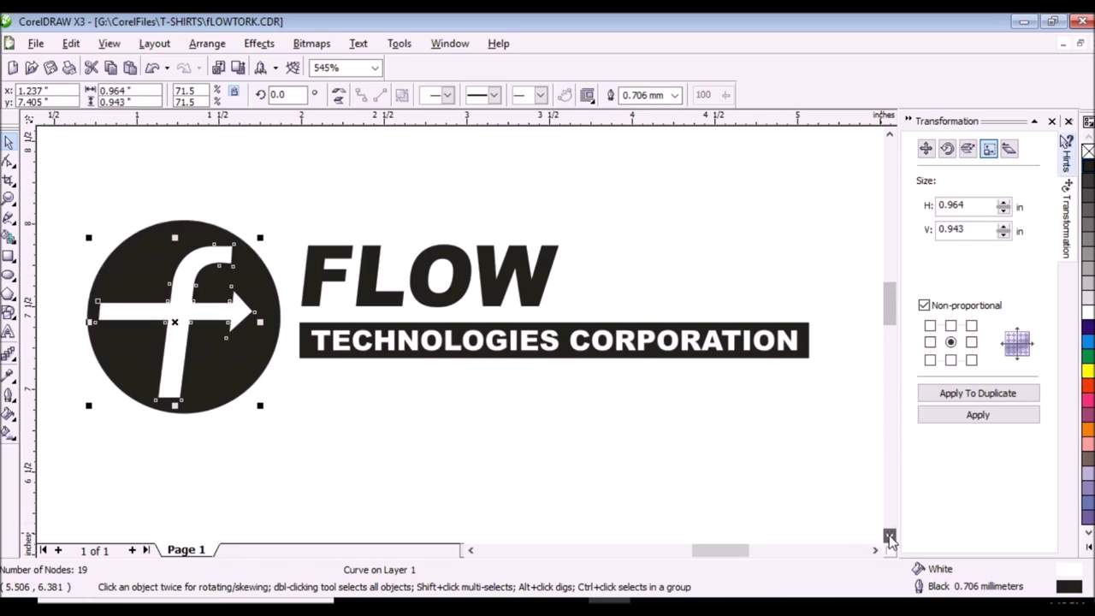
pyautogui.click(890, 537)
pyautogui.click(890, 537)
pyautogui.click(890, 537)
pyautogui.click(890, 537)
pyautogui.click(890, 537)
pyautogui.click(890, 537)
pyautogui.click(890, 538)
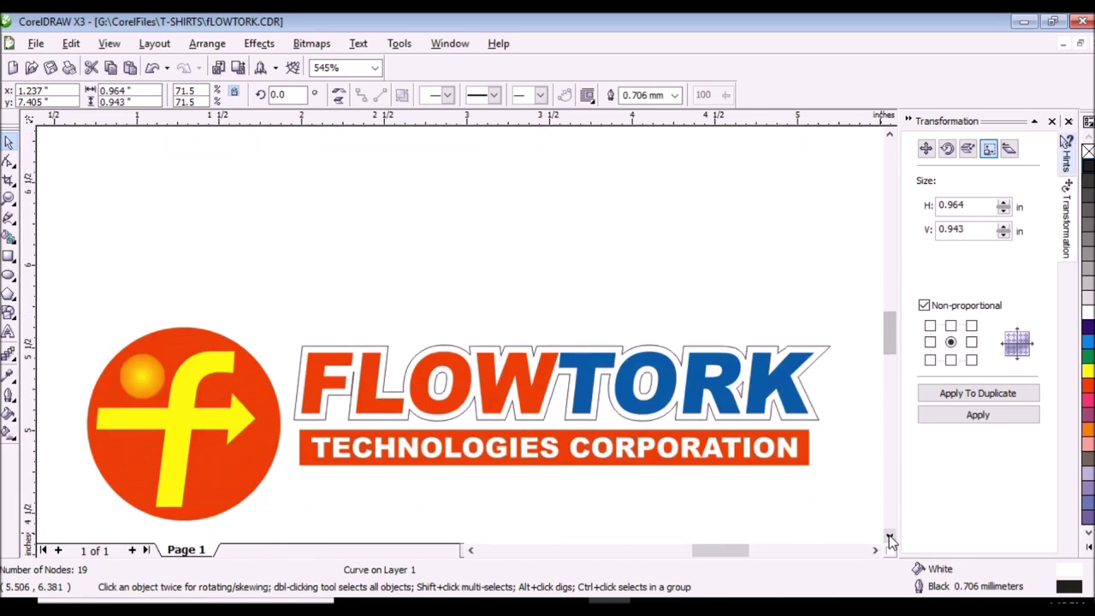
pyautogui.moveTo(889, 539); pyautogui.dragTo(890, 539)
pyautogui.click(537, 245)
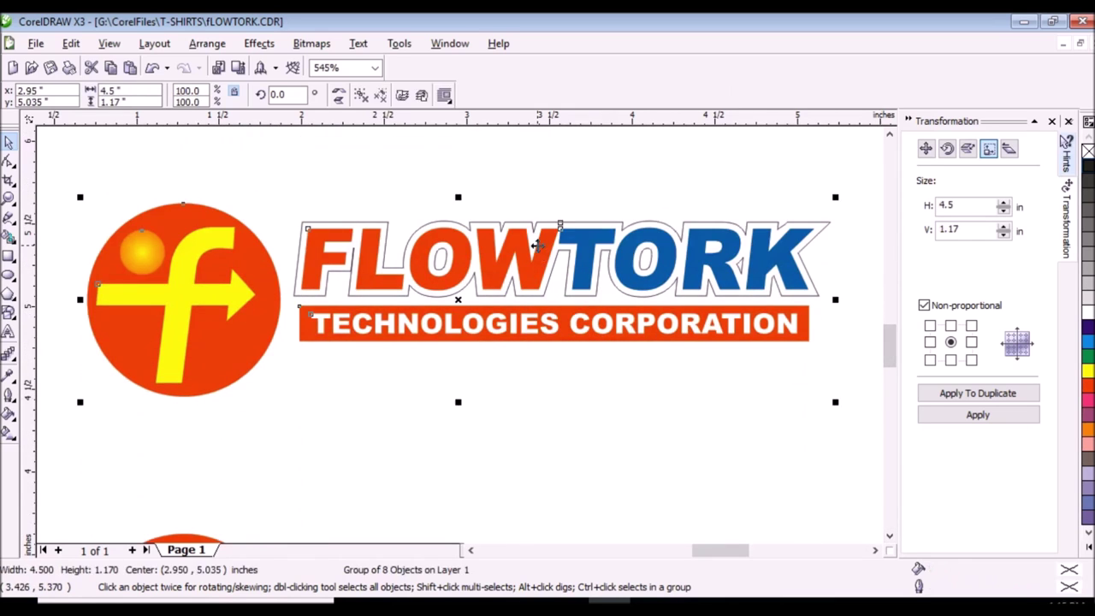
pyautogui.click(361, 95)
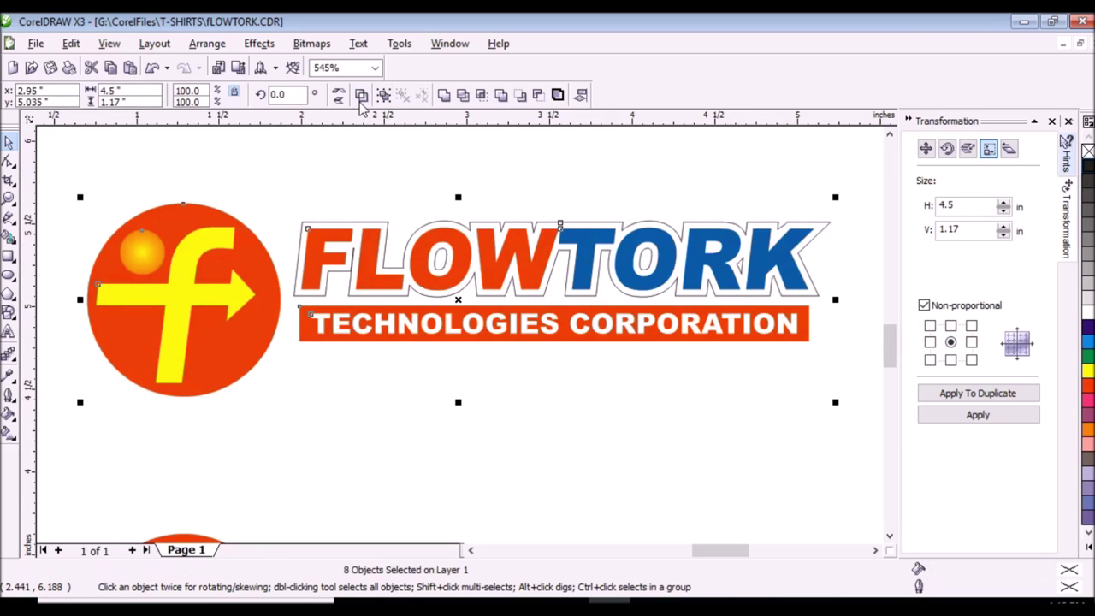
pyautogui.click(432, 175)
# Delete the third logo's contour, FLOW lettering, TECHNOLOGIES CORPORATION text, red bar and circular emblem, keeping only the blue TORK lettering.
pyautogui.click(518, 261)
pyautogui.press('Delete')
pyautogui.click(505, 279)
pyautogui.press('Delete')
pyautogui.click(553, 314)
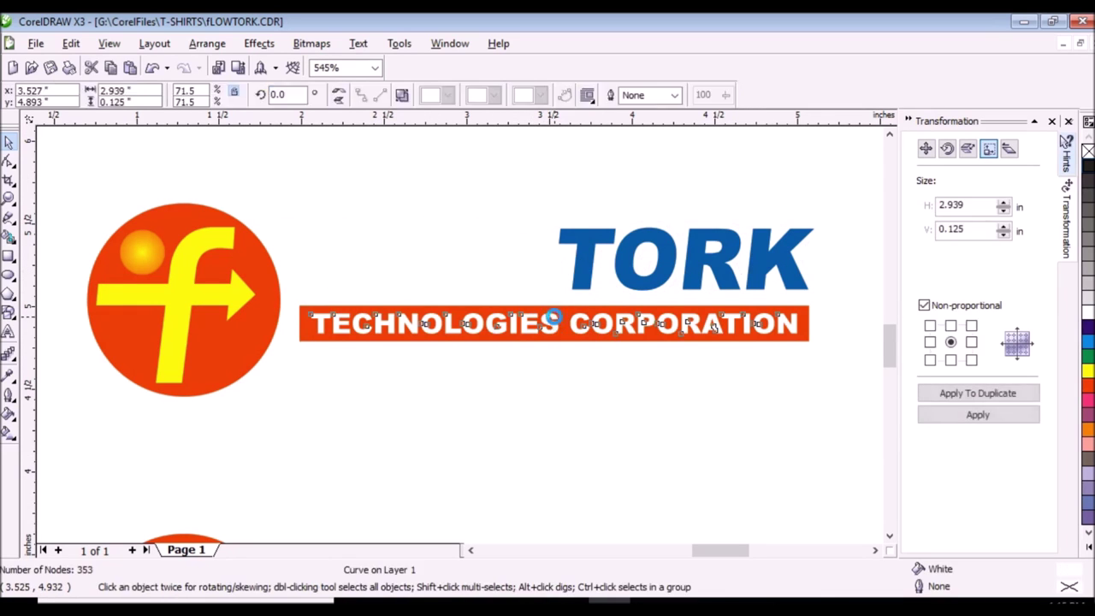
pyautogui.press('Delete')
pyautogui.moveTo(64, 190); pyautogui.dragTo(317, 404)
pyautogui.press('Delete')
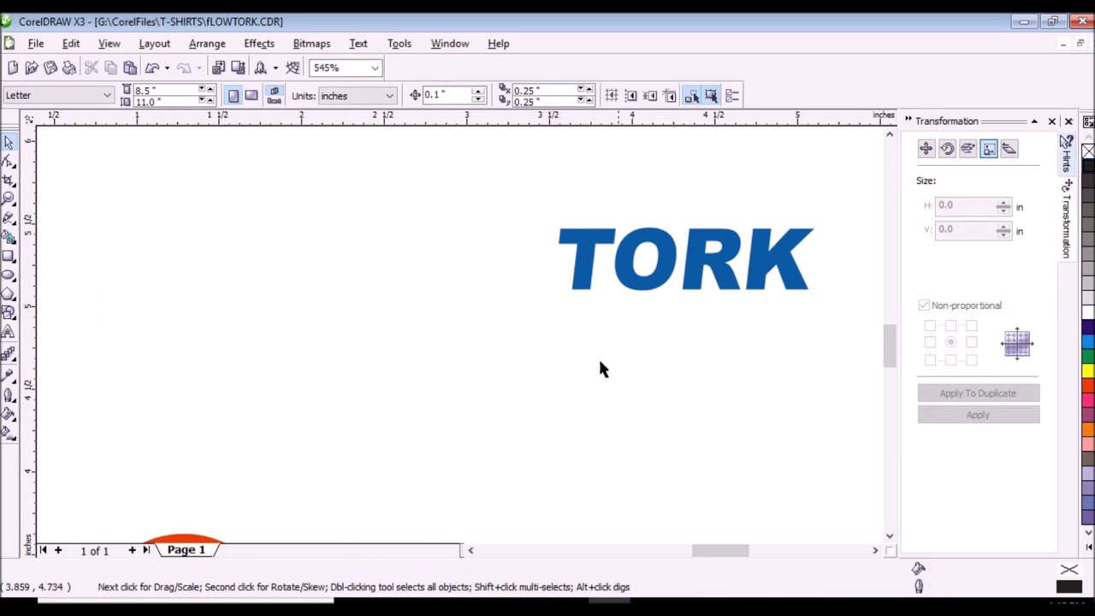
# Fill the third logo's TORK lettering with black and move it 2.4 inches left, under the FLOW logo.
pyautogui.click(665, 290)
pyautogui.click(1086, 166)
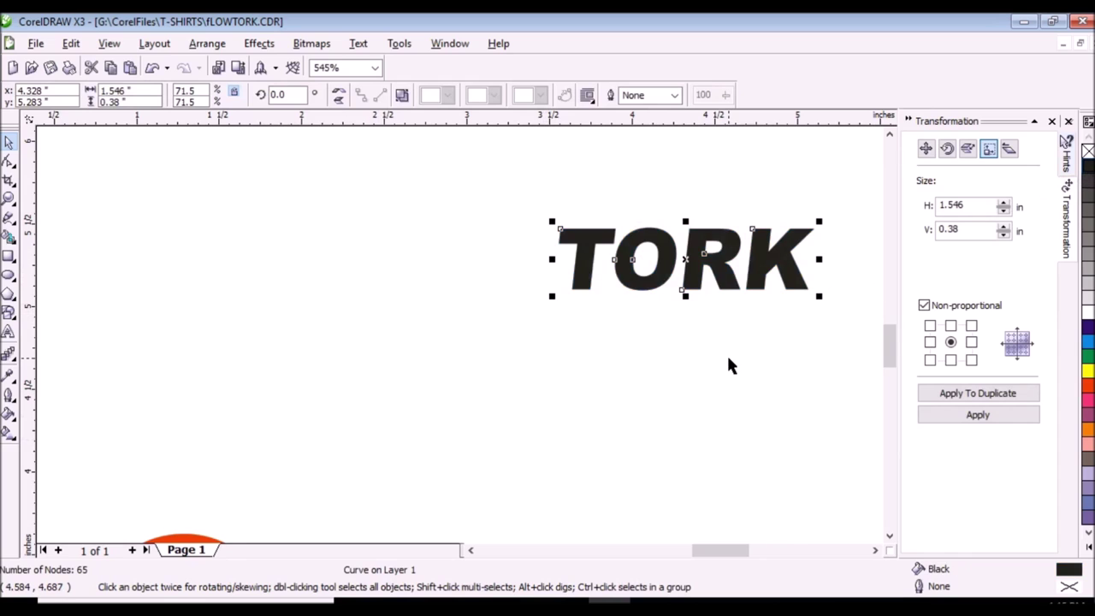
pyautogui.scroll(-1, 717, 345)
pyautogui.click(888, 135)
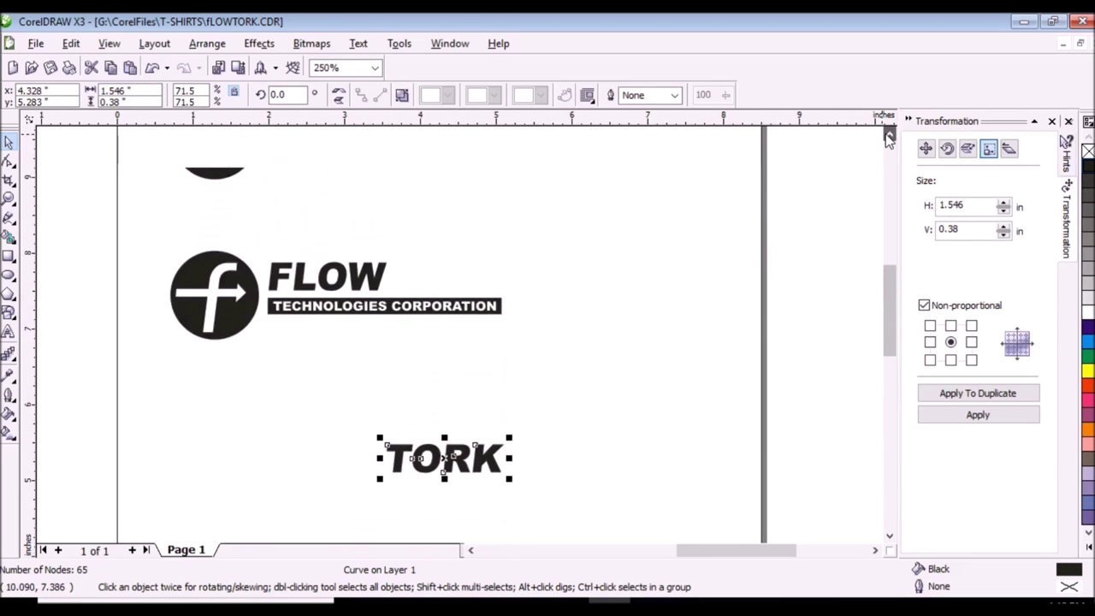
pyautogui.press('Left')
pyautogui.press('Left')
pyautogui.press('Left')
pyautogui.press('Left')
pyautogui.press('Left')
pyautogui.press('Left')
pyautogui.press('Left')
pyautogui.press('Left')
pyautogui.press('Left')
pyautogui.press('Left')
pyautogui.press('Left')
pyautogui.press('Left')
pyautogui.press('Left')
pyautogui.press('Left')
pyautogui.press('Left')
pyautogui.press('Left')
pyautogui.press('Left')
pyautogui.press('Left')
pyautogui.press('Left')
pyautogui.press('Left')
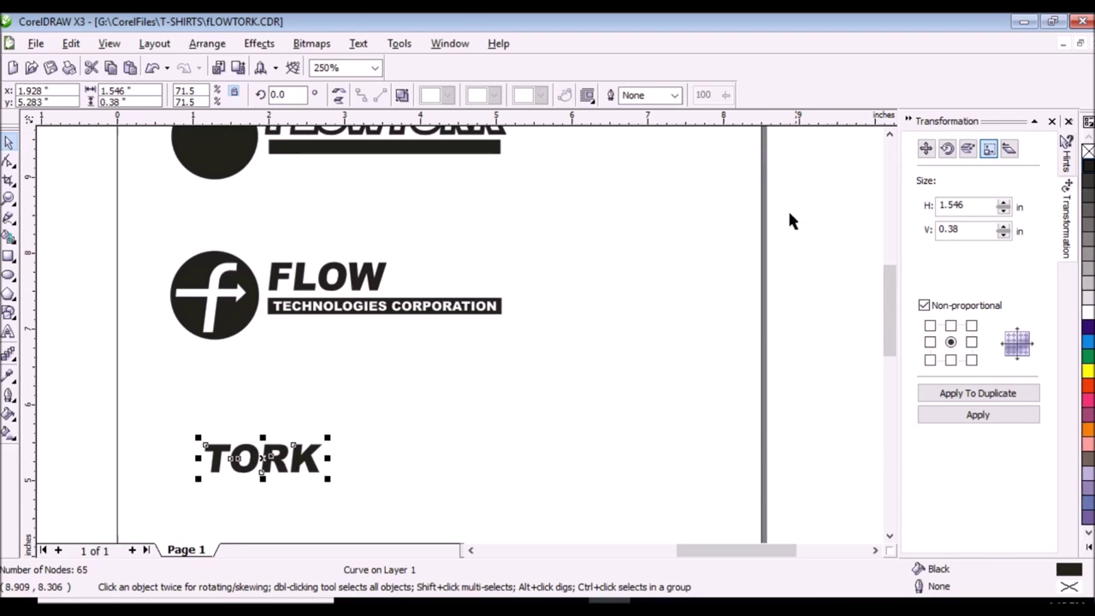
# Ungroup the fourth logo and delete its FLOWTORK lettering, contour and TECHNOLOGIES CORPORATION bar, keeping only the circular emblem.
pyautogui.click(890, 536)
pyautogui.click(889, 537)
pyautogui.click(890, 537)
pyautogui.click(890, 536)
pyautogui.click(890, 536)
pyautogui.click(289, 423)
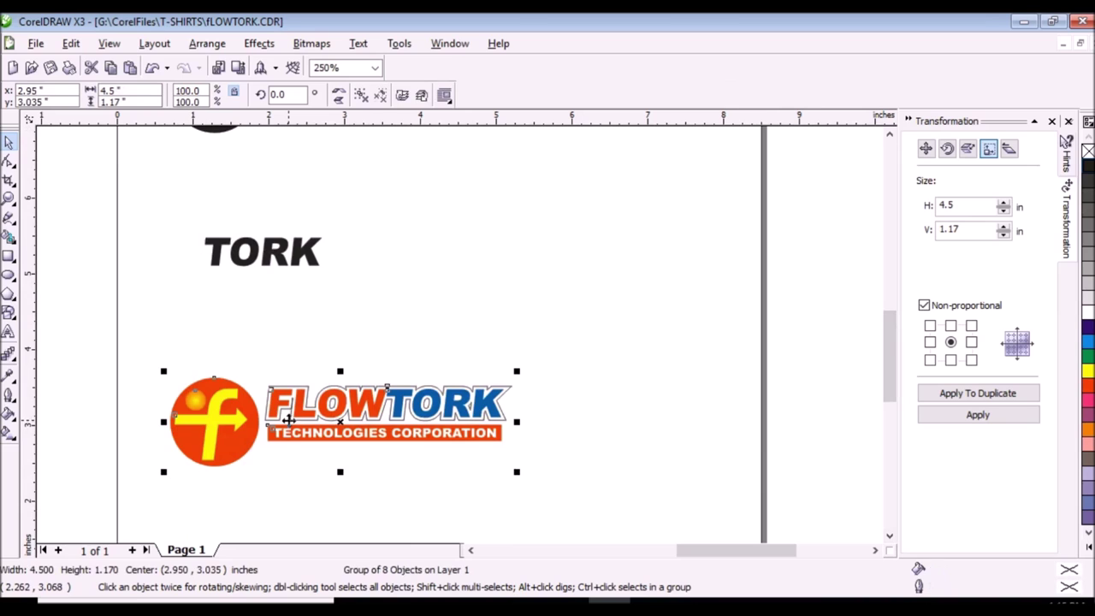
pyautogui.click(362, 96)
pyautogui.moveTo(553, 323); pyautogui.dragTo(253, 509)
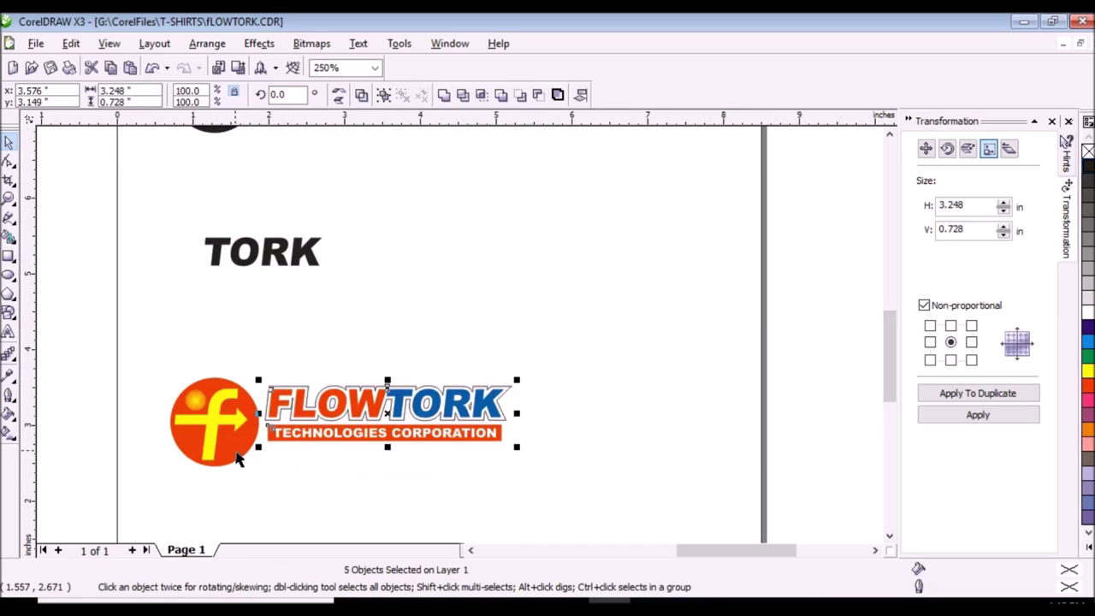
pyautogui.press('Delete')
# Give the emblem's small glowing circle a radial fill from black at the centre to white, extended past the circle's edge.
pyautogui.click(9, 199)
pyautogui.moveTo(130, 342); pyautogui.dragTo(316, 504)
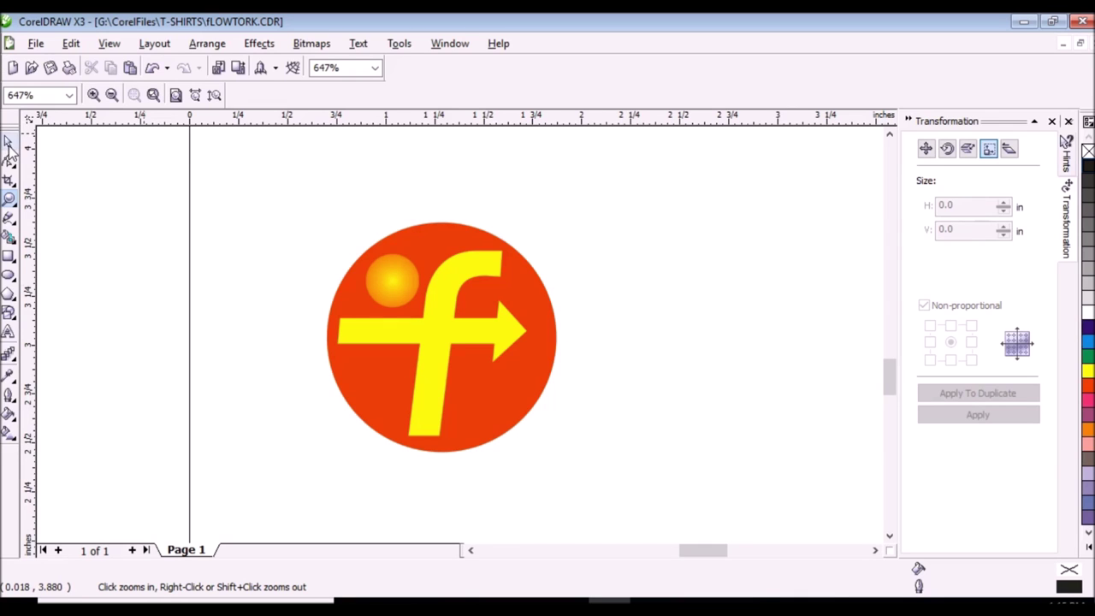
pyautogui.click(9, 144)
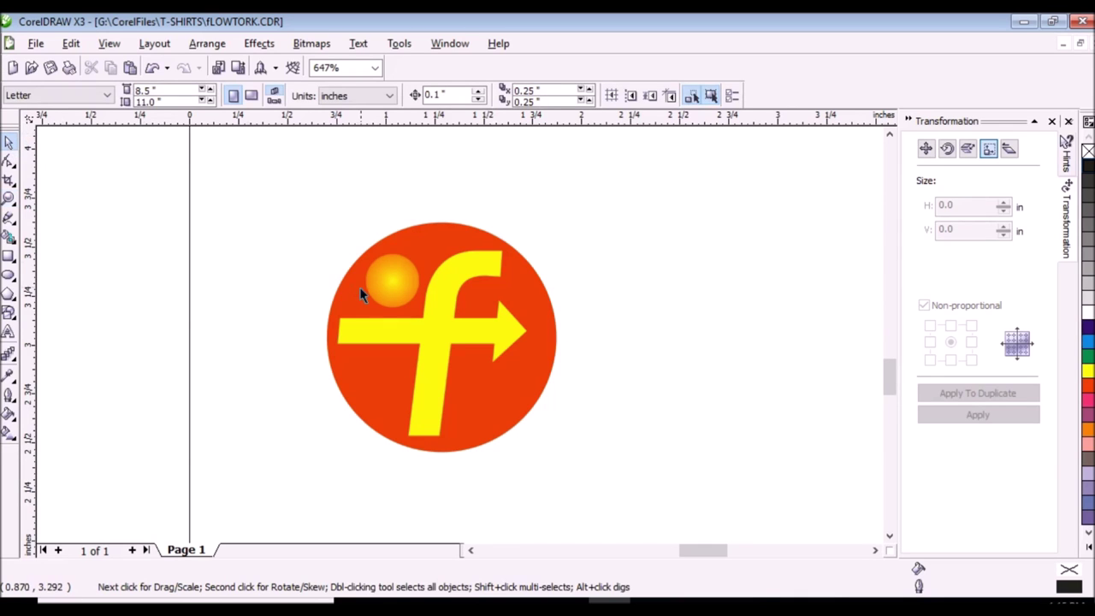
pyautogui.click(379, 286)
pyautogui.click(126, 96)
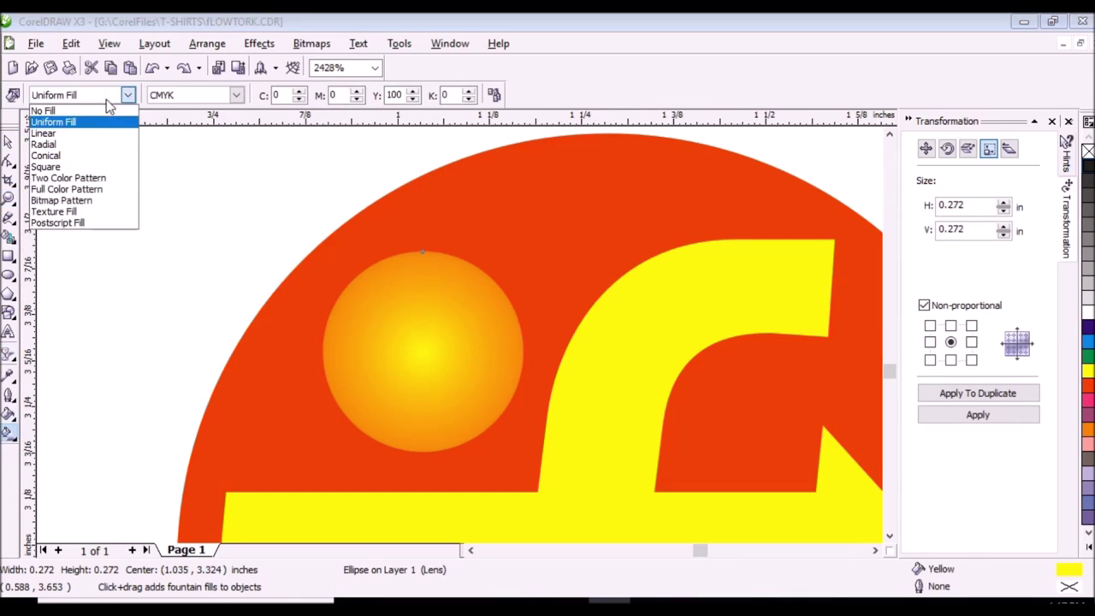
pyautogui.click(70, 144)
pyautogui.click(422, 351)
pyautogui.click(214, 95)
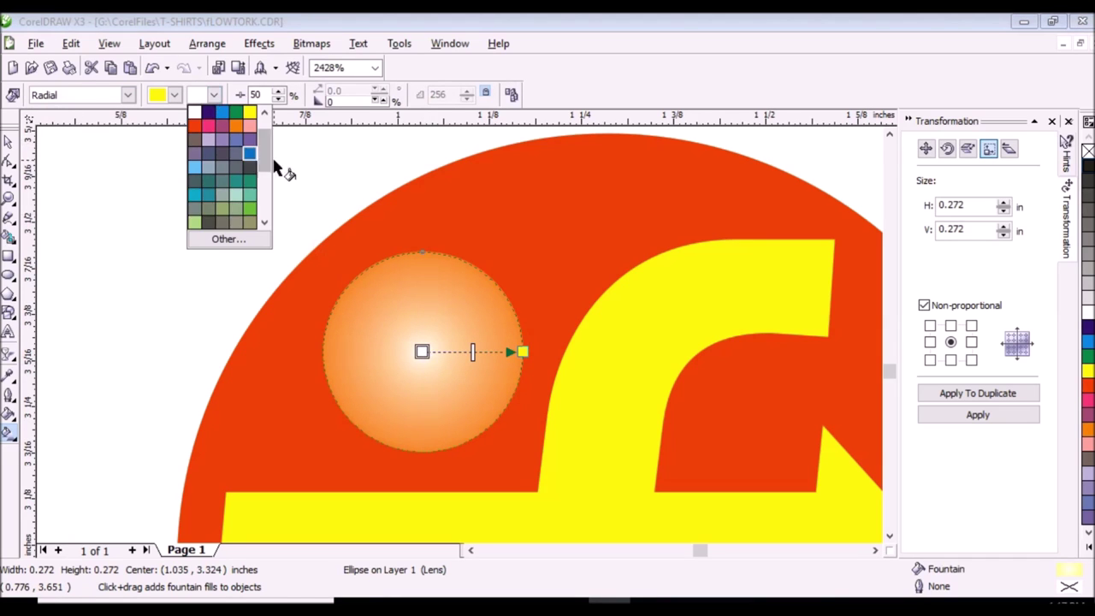
pyautogui.click(207, 126)
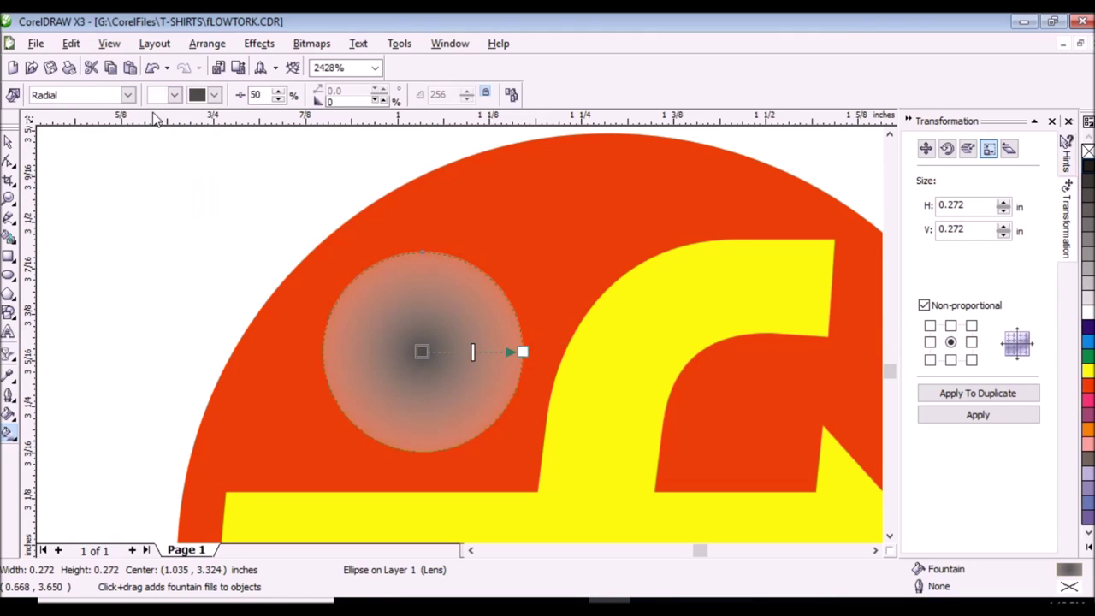
pyautogui.moveTo(523, 351); pyautogui.dragTo(543, 353)
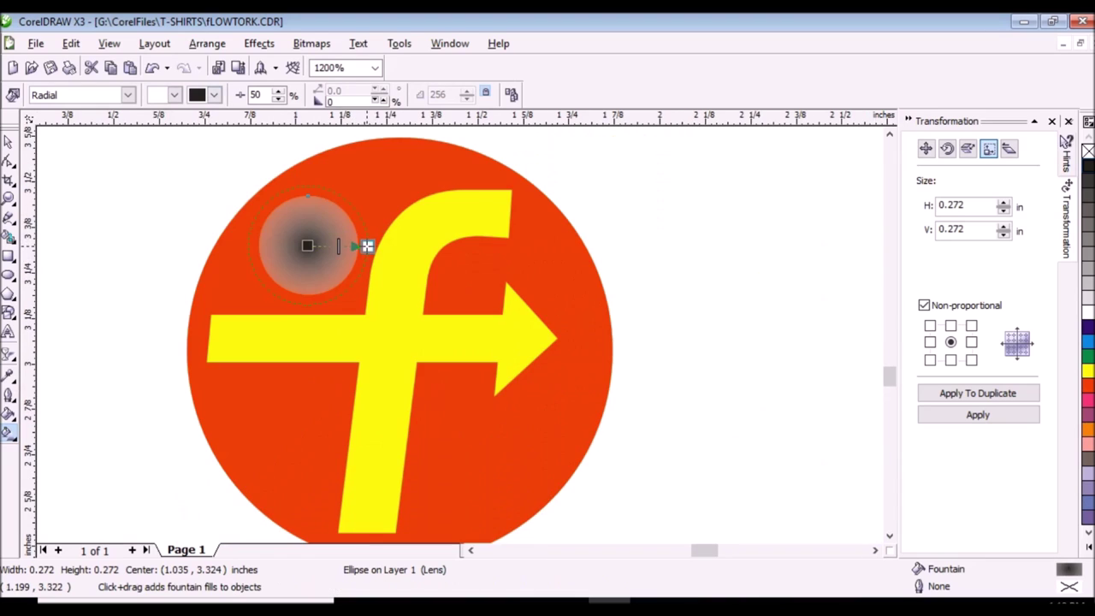
pyautogui.moveTo(367, 246); pyautogui.dragTo(379, 245)
# Convert the small gradient circle to a 150 dpi Grayscale (8-bit) bitmap with anti-aliasing and a transparent background.
pyautogui.click(311, 43)
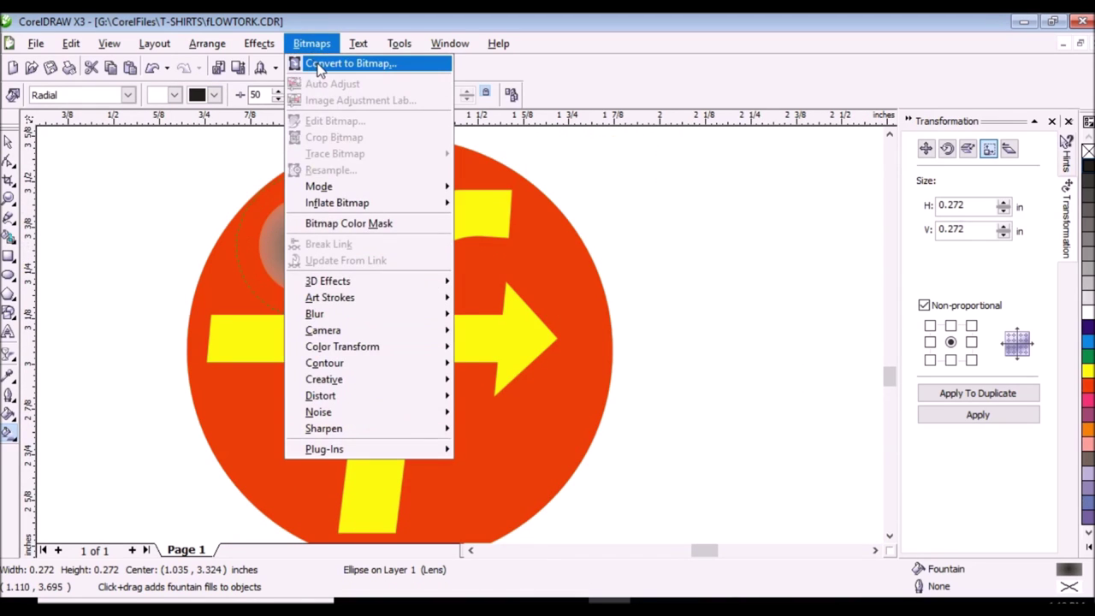
pyautogui.click(324, 62)
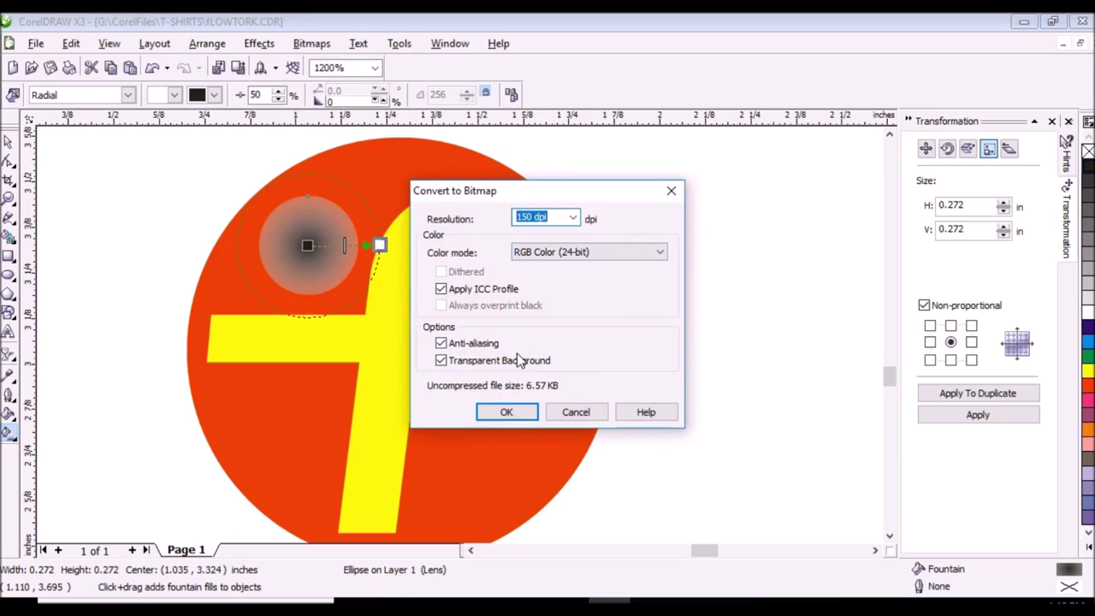
pyautogui.click(658, 253)
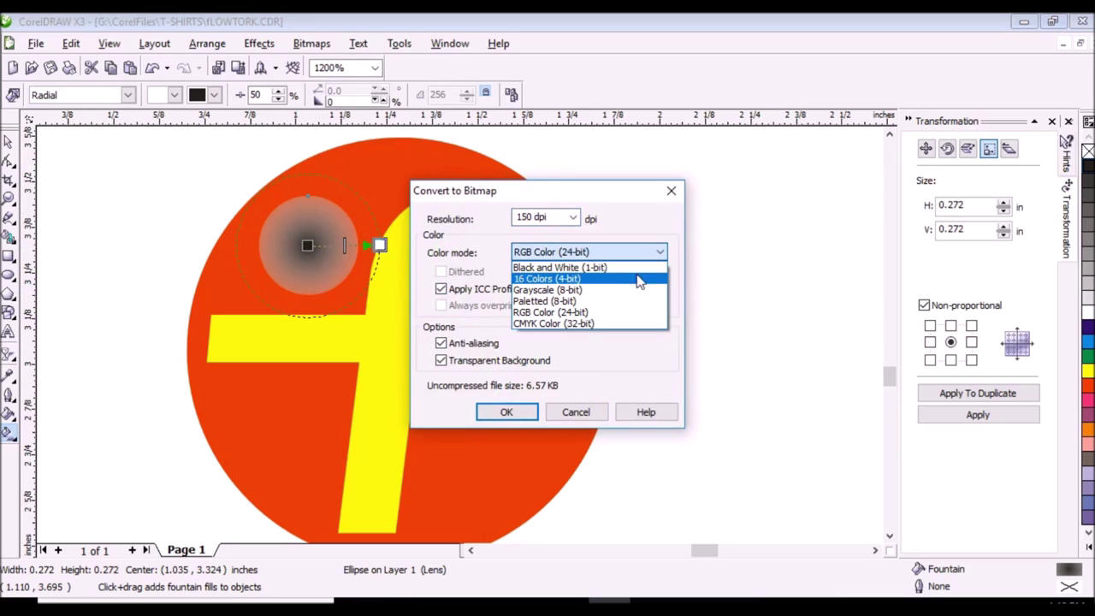
pyautogui.click(630, 292)
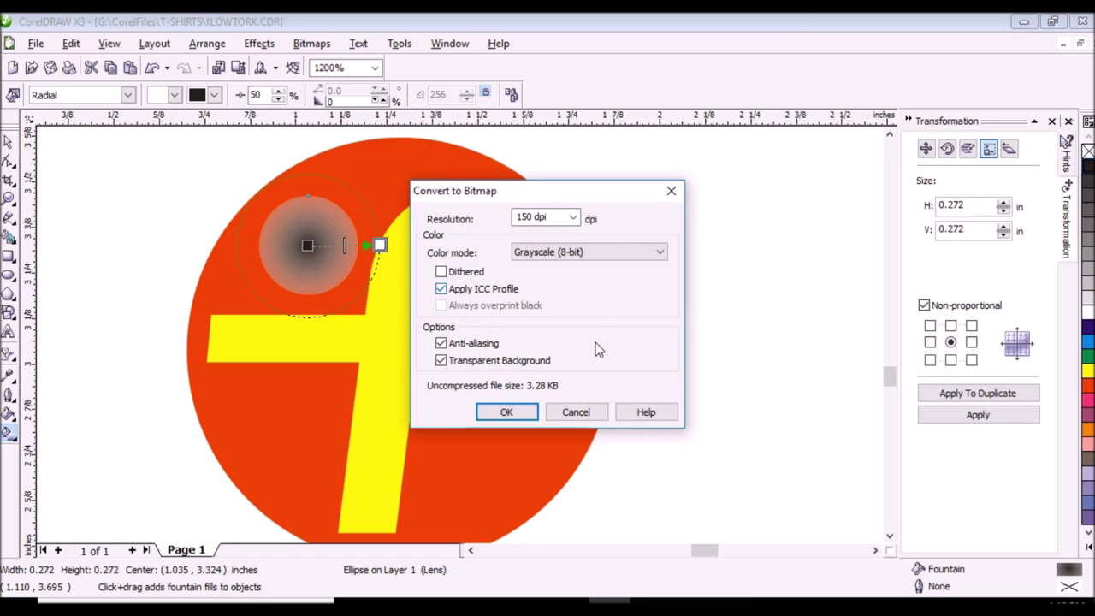
pyautogui.click(530, 417)
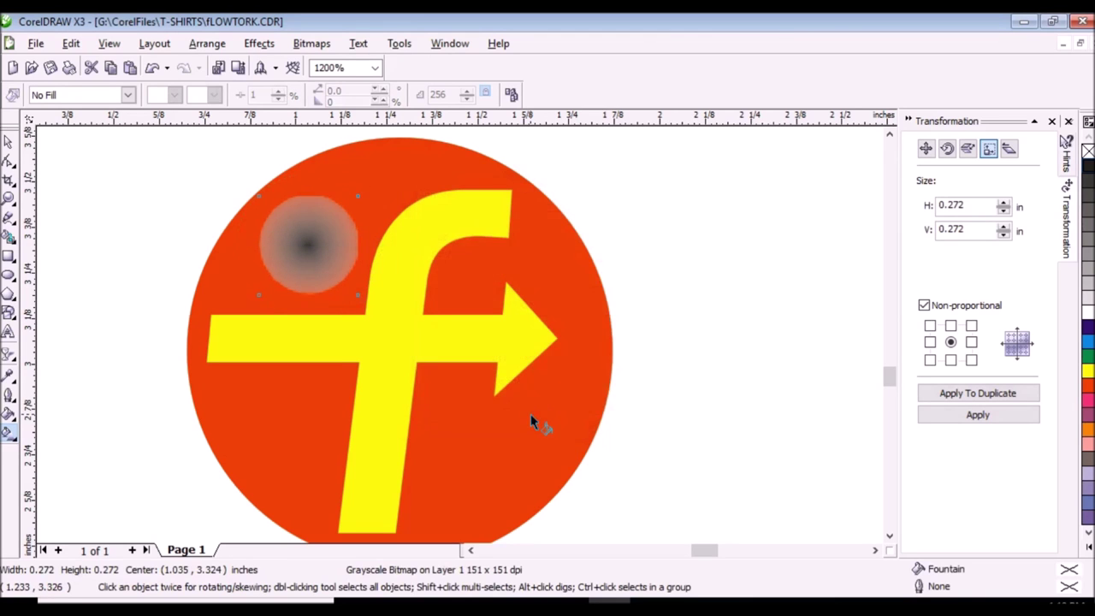
# Apply a Halftone colour transform to the small circle's bitmap with a max dot radius of 4 and black at 45°.
pyautogui.click(312, 43)
pyautogui.moveTo(342, 346)
pyautogui.click(513, 363)
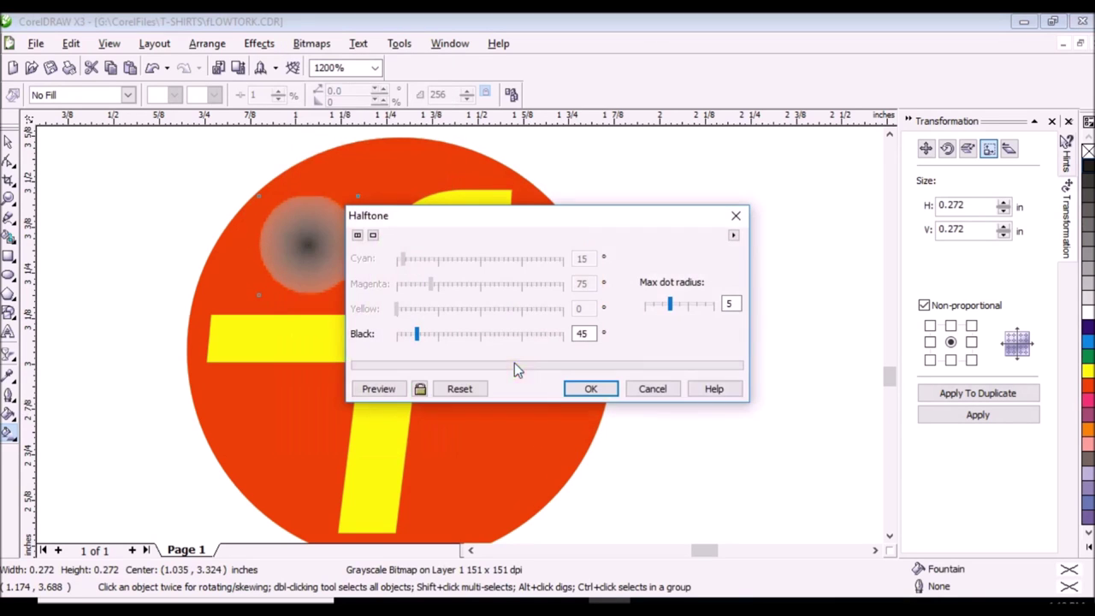
pyautogui.click(398, 390)
pyautogui.moveTo(669, 305); pyautogui.dragTo(660, 304)
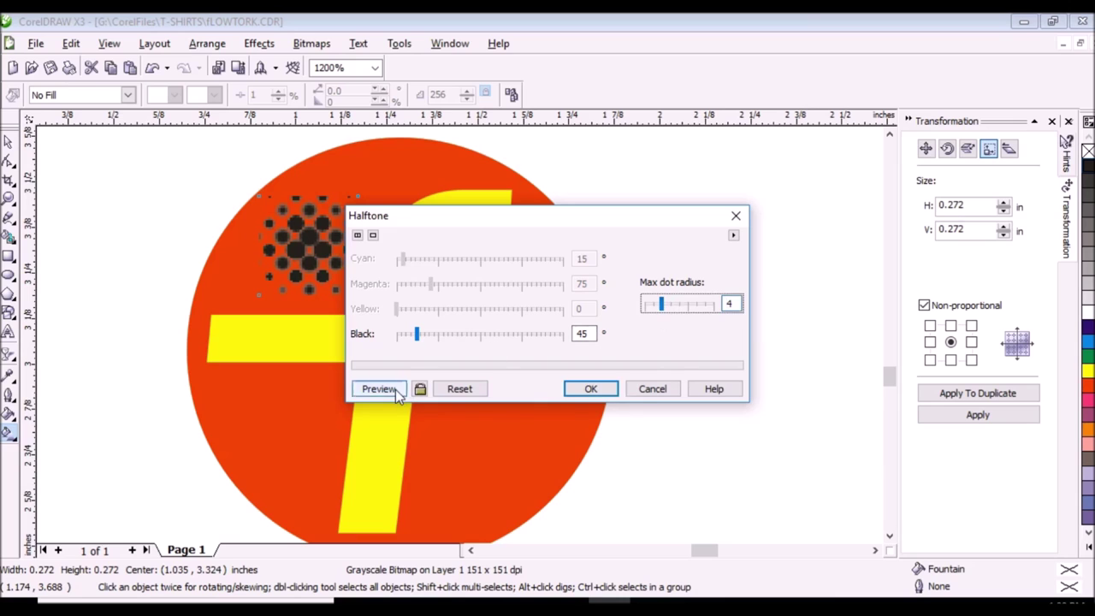
pyautogui.click(396, 390)
pyautogui.moveTo(519, 215); pyautogui.dragTo(650, 162)
pyautogui.click(723, 334)
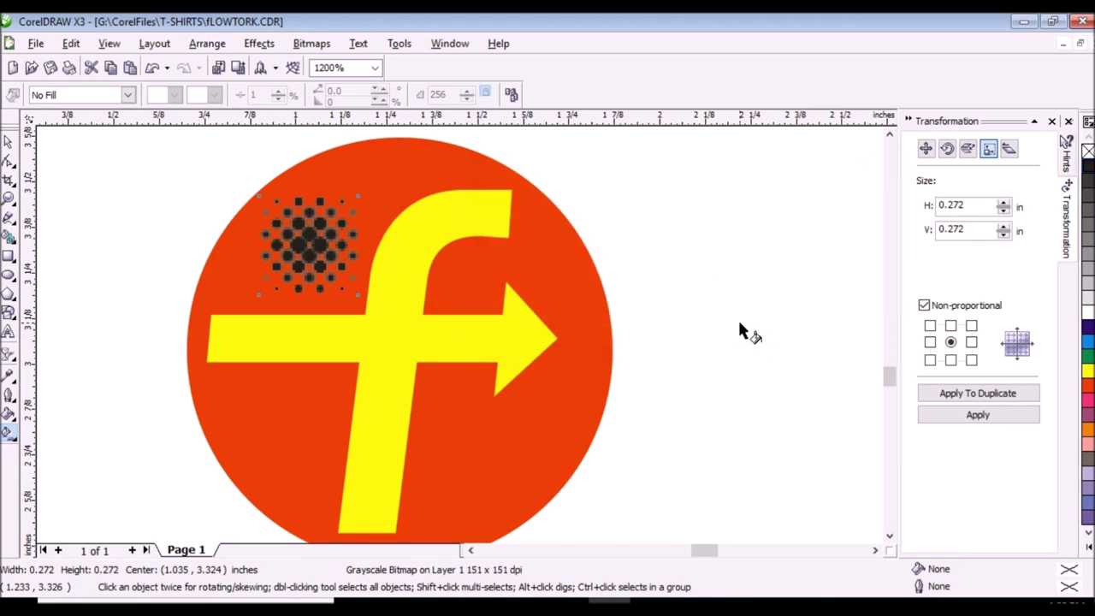
# Fill the emblem's yellow f-shaped arrow with black and delete the large red circle behind it.
pyautogui.click(471, 213)
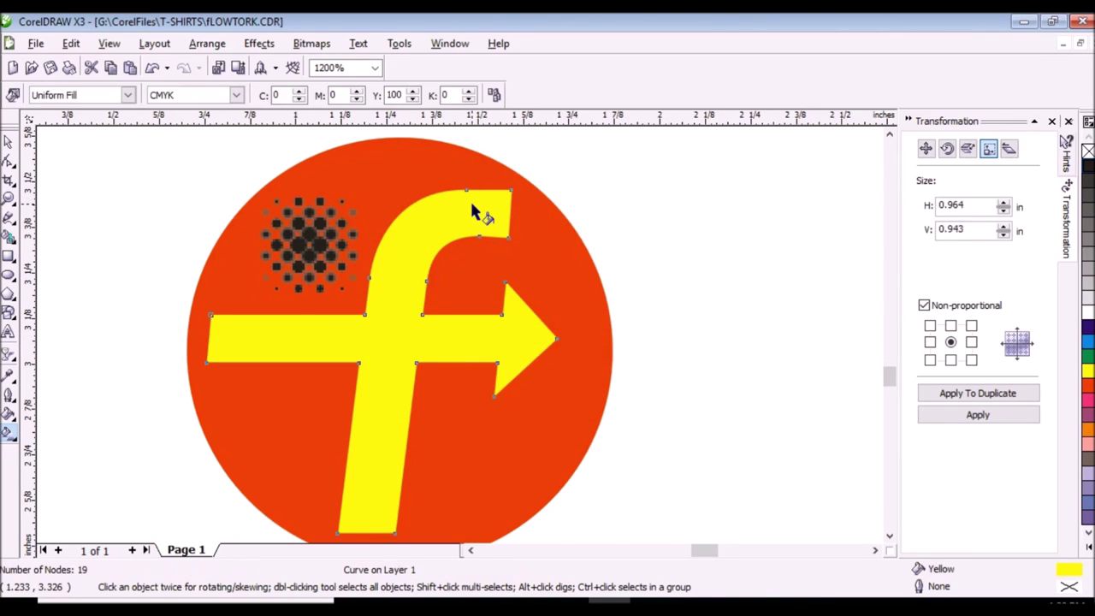
pyautogui.click(1087, 168)
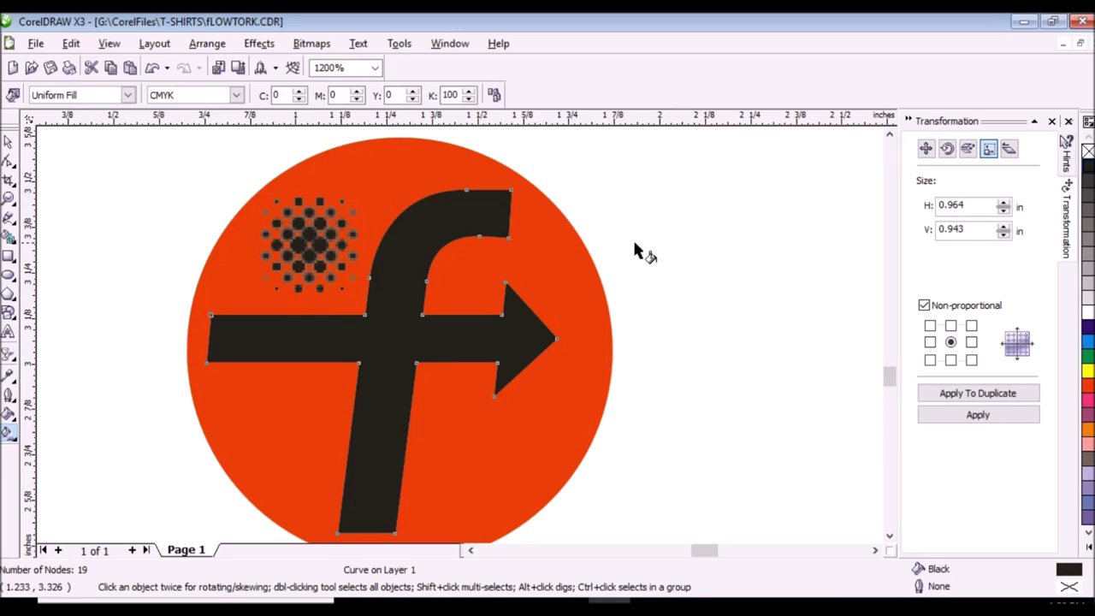
pyautogui.click(572, 275)
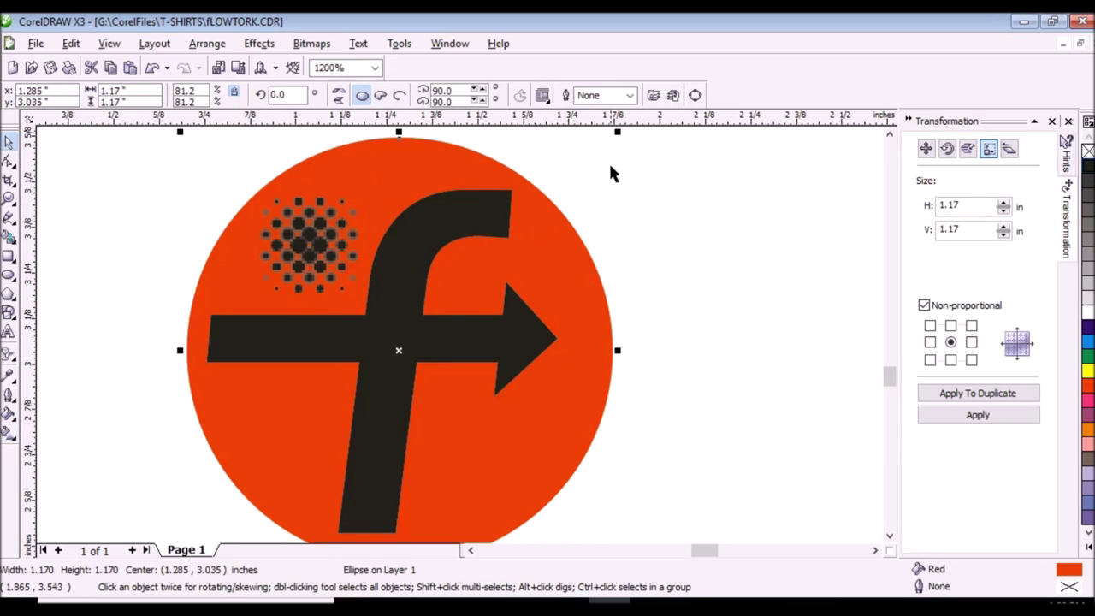
pyautogui.press('Delete')
# Space the four black logo separations out down the full height of the page and select them all.
pyautogui.scroll(-4, 594, 139)
pyautogui.press('F3')
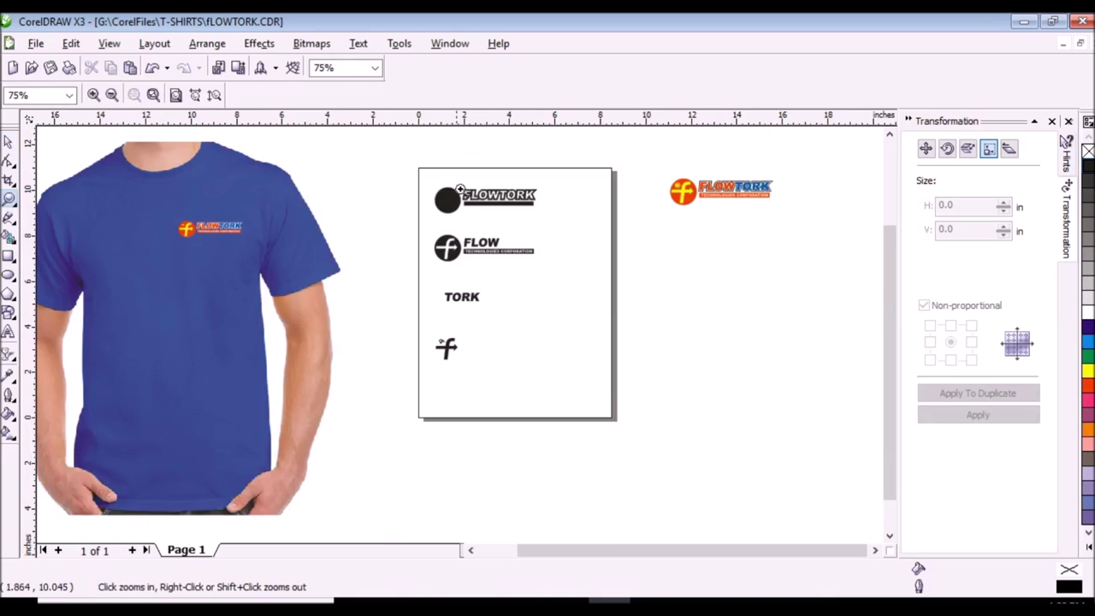
pyautogui.moveTo(457, 342); pyautogui.dragTo(609, 482)
pyautogui.press('Down')
pyautogui.press('Down')
pyautogui.press('Down')
pyautogui.press('Down')
pyautogui.press('Down')
pyautogui.press('Down')
pyautogui.press('Down')
pyautogui.press('Down')
pyautogui.press('Down')
pyautogui.moveTo(447, 395); pyautogui.dragTo(601, 501)
pyautogui.press('Down')
pyautogui.press('Down')
pyautogui.press('Down')
pyautogui.press('Down')
pyautogui.moveTo(447, 439); pyautogui.dragTo(600, 500)
pyautogui.moveTo(453, 346); pyautogui.dragTo(616, 505)
pyautogui.press('Down')
pyautogui.press('Down')
pyautogui.press('Down')
pyautogui.press('F2')
pyautogui.moveTo(458, 293); pyautogui.dragTo(637, 513)
pyautogui.moveTo(259, 369); pyautogui.dragTo(443, 501)
pyautogui.press('Down')
pyautogui.press('Down')
pyautogui.moveTo(278, 144); pyautogui.dragTo(590, 539)
# Group the four separations and place a duplicate rotated 180° about 3.3 inches to their right.
pyautogui.hotkey('ctrl', 'g')
pyautogui.click(890, 134)
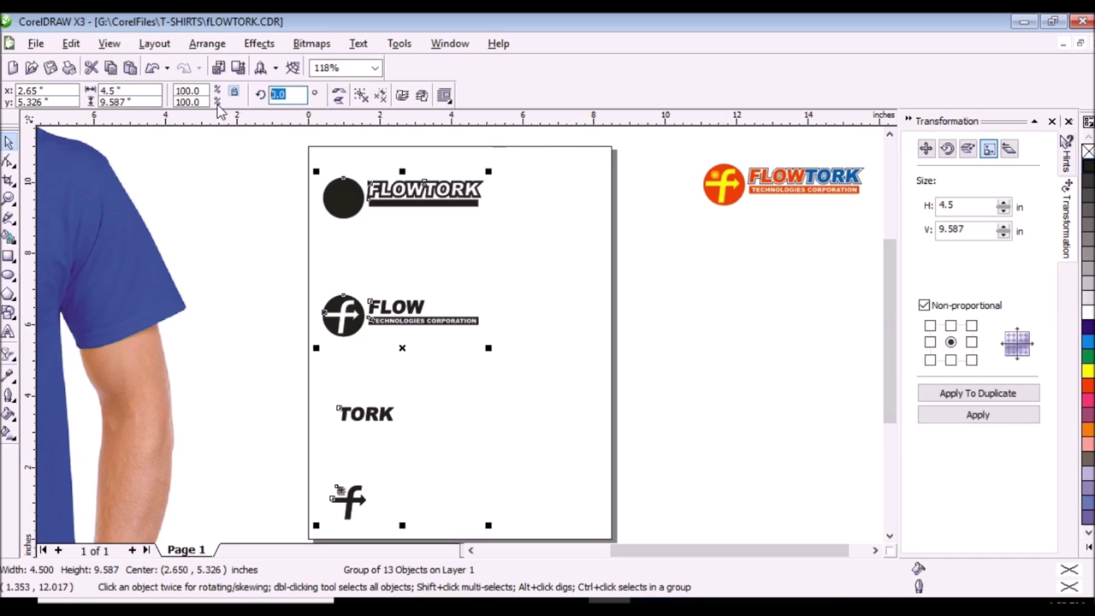
pyautogui.write('1')
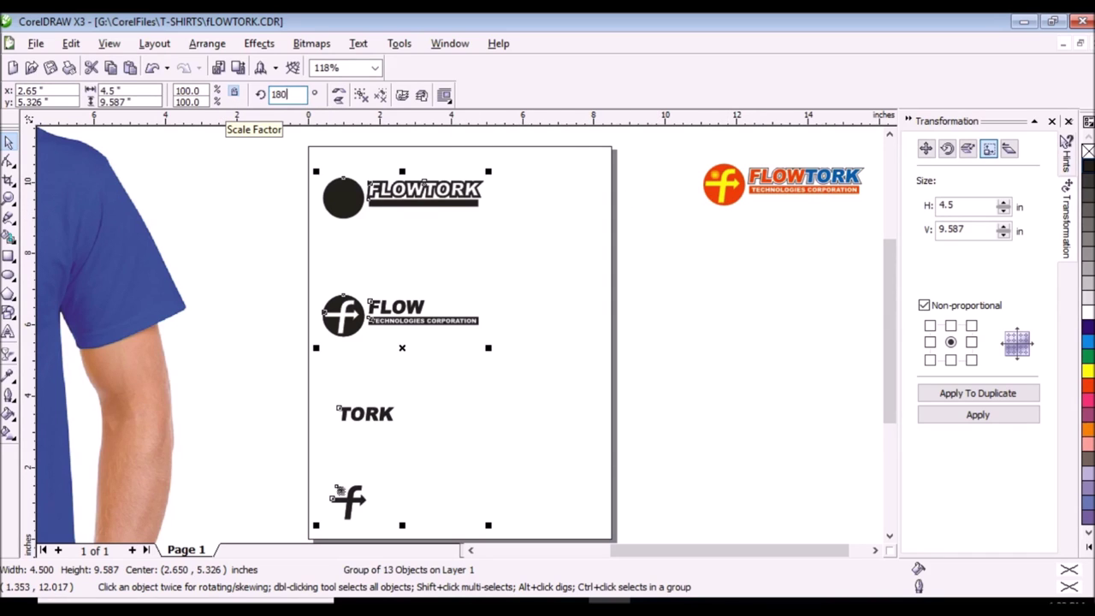
pyautogui.write('80')
pyautogui.press('Return')
pyautogui.press('Right')
pyautogui.press('Right')
pyautogui.press('Right')
pyautogui.press('Right')
pyautogui.press('Right')
pyautogui.press('Right')
pyautogui.press('Right')
pyautogui.press('Right')
pyautogui.press('Right')
pyautogui.press('Right')
pyautogui.press('Right')
pyautogui.press('Right')
pyautogui.press('Right')
pyautogui.press('Right')
pyautogui.press('Right')
pyautogui.press('Right')
pyautogui.press('Right')
pyautogui.press('Right')
pyautogui.press('Right')
pyautogui.press('Right')
pyautogui.click(694, 313)
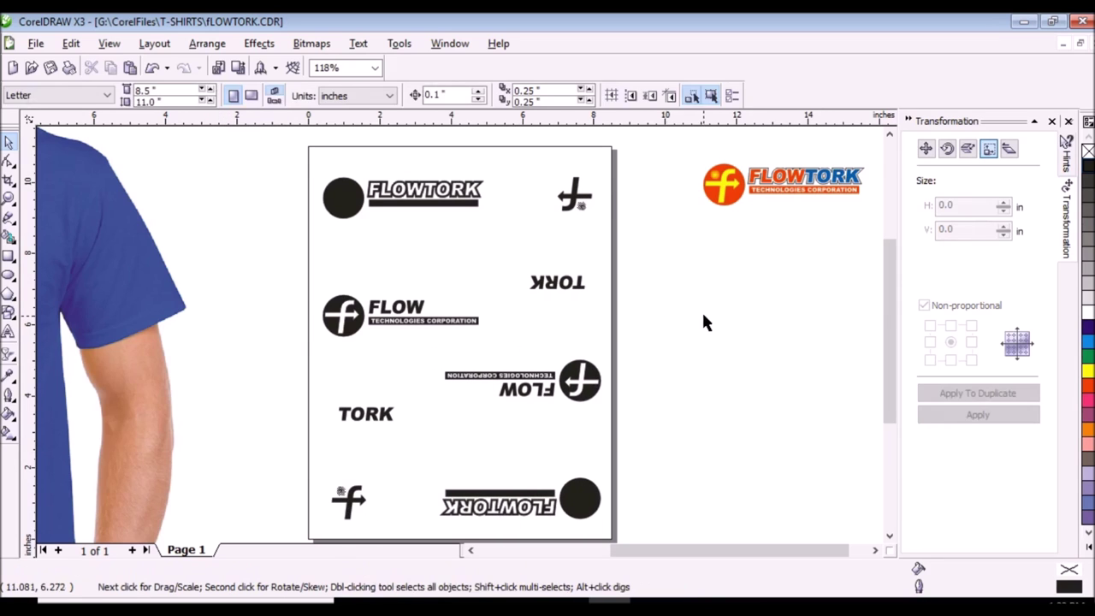
# Ungroup the rotated set, nudge its FLOWTORK logo down 0.2 inch and nudge the upright FLOW logo up slightly.
pyautogui.moveTo(242, 159); pyautogui.dragTo(502, 346)
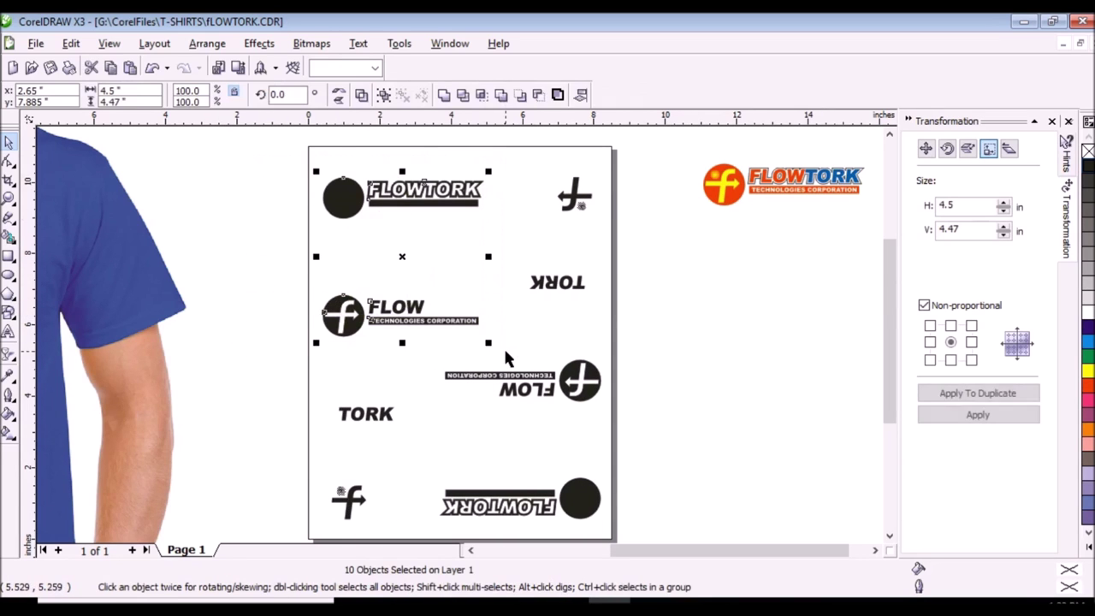
pyautogui.scroll(-1, 655, 355)
pyautogui.moveTo(655, 296); pyautogui.dragTo(405, 486)
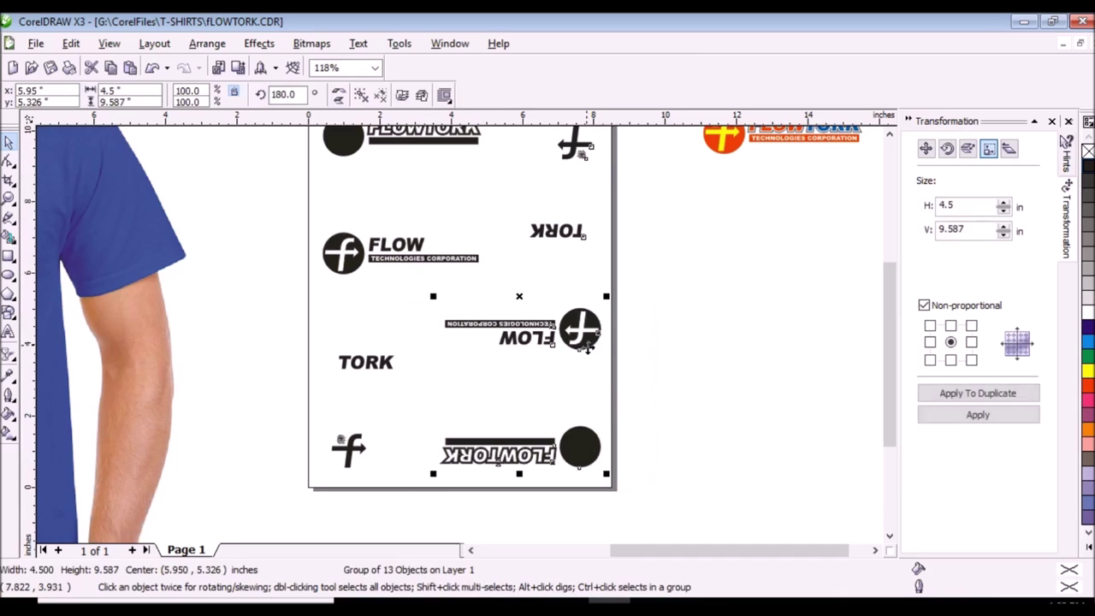
pyautogui.press('Down')
pyautogui.press('Down')
pyautogui.moveTo(301, 210); pyautogui.dragTo(502, 302)
pyautogui.press('Up')
# Even out the spacing by nudging the rotated FLOW logo and rotated TORK down and the upright TORK up.
pyautogui.moveTo(655, 276); pyautogui.dragTo(430, 390)
pyautogui.press('Down')
pyautogui.press('Down')
pyautogui.press('Down')
pyautogui.press('Down')
pyautogui.press('Down')
pyautogui.press('Down')
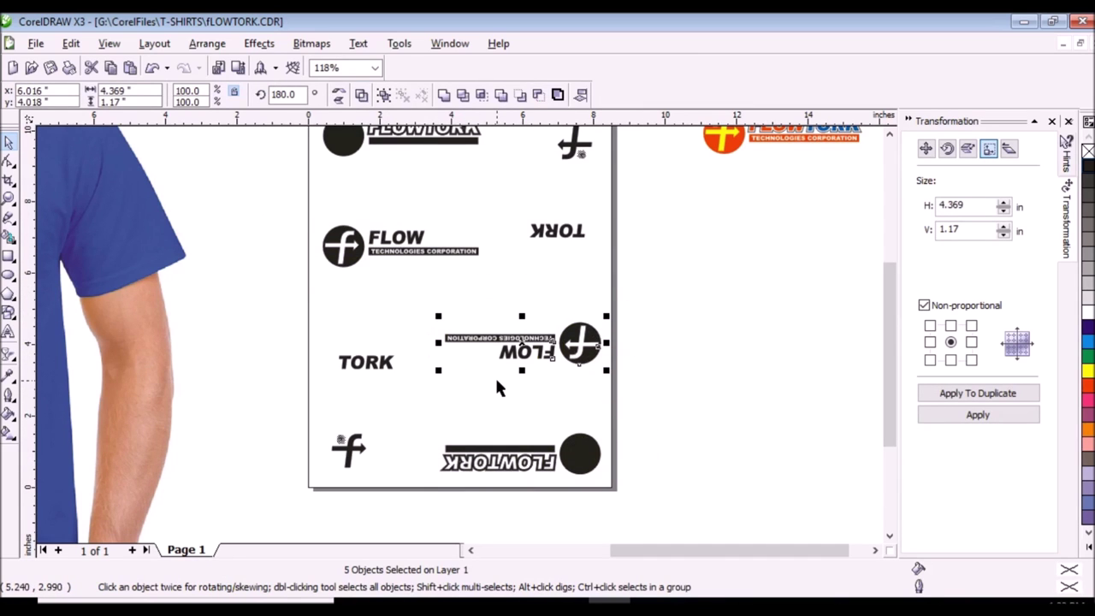
pyautogui.moveTo(270, 309); pyautogui.dragTo(662, 398)
pyautogui.press('Up')
pyautogui.press('Up')
pyautogui.moveTo(513, 204); pyautogui.dragTo(635, 251)
pyautogui.press('Down')
pyautogui.press('Down')
pyautogui.press('Down')
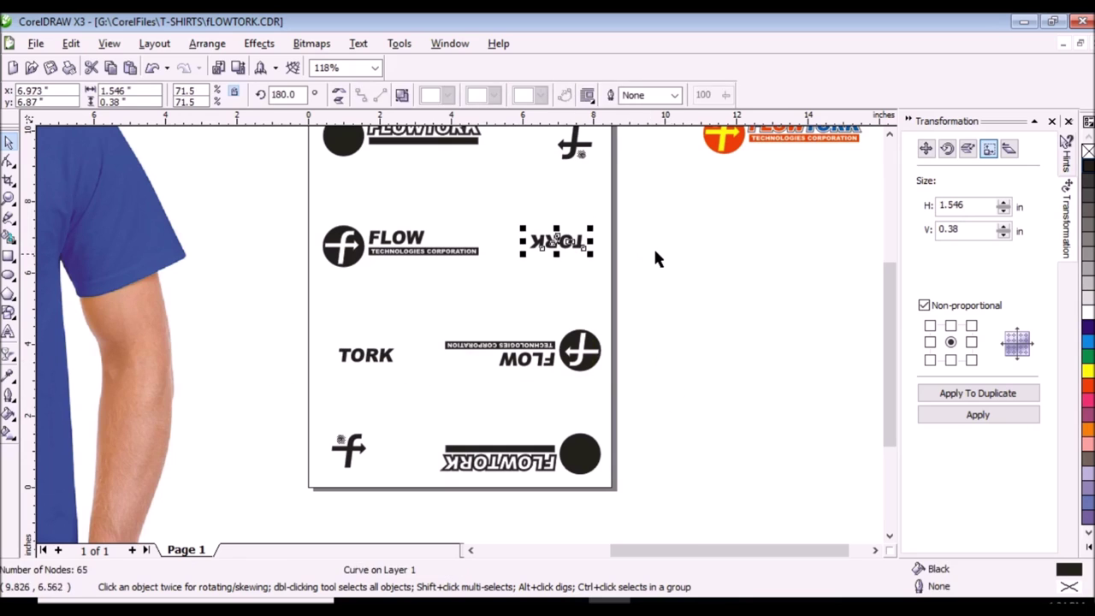
# Clear the selection and save the document with the finished page of separations.
pyautogui.click(672, 264)
pyautogui.doubleClick(890, 133)
pyautogui.click(890, 536)
pyautogui.click(51, 68)
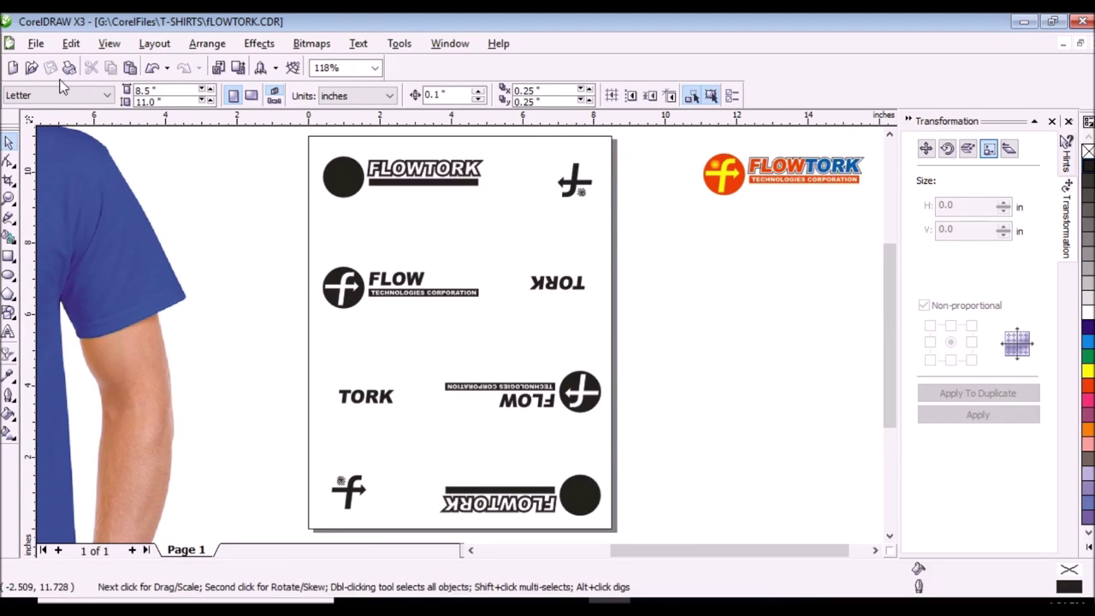
# Set up printing on the EPSON L120 Series with Letter paper, portrait orientation, High quality and Grayscale.
pyautogui.click(70, 68)
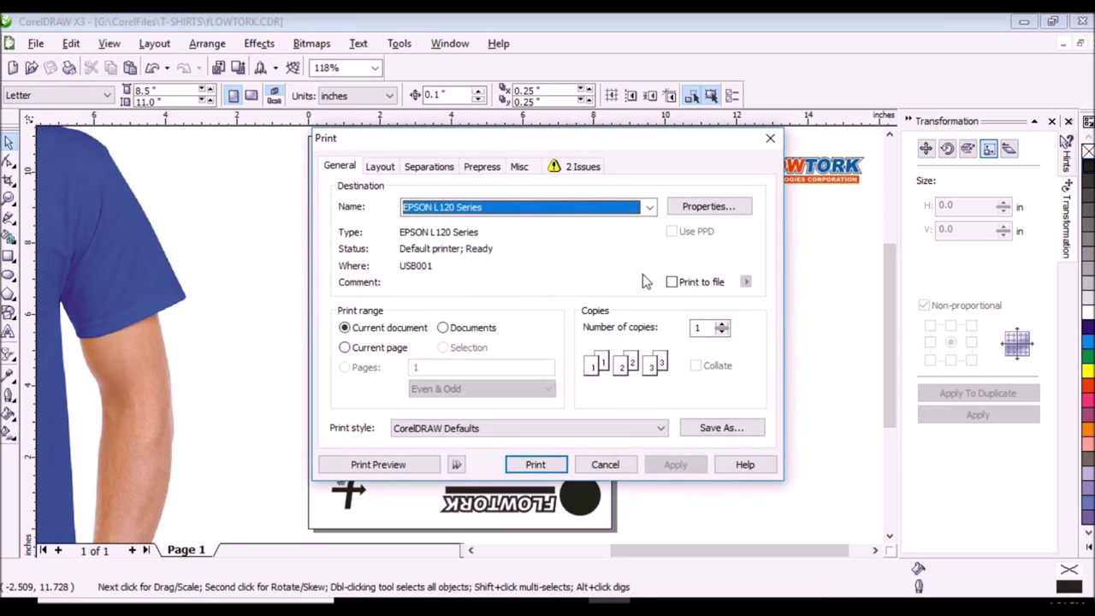
pyautogui.click(724, 210)
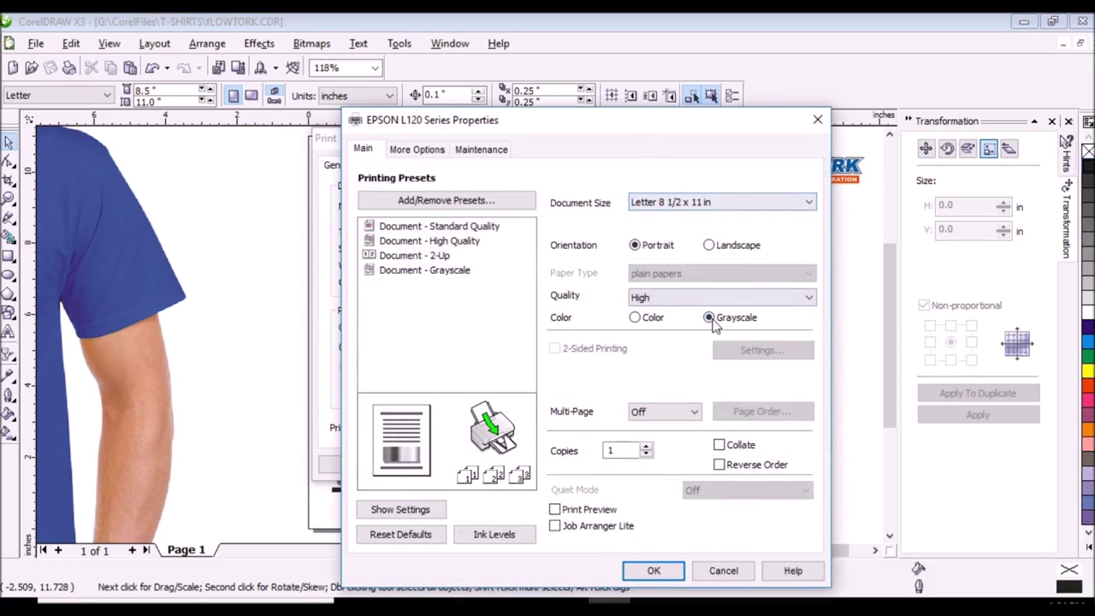
pyautogui.click(727, 298)
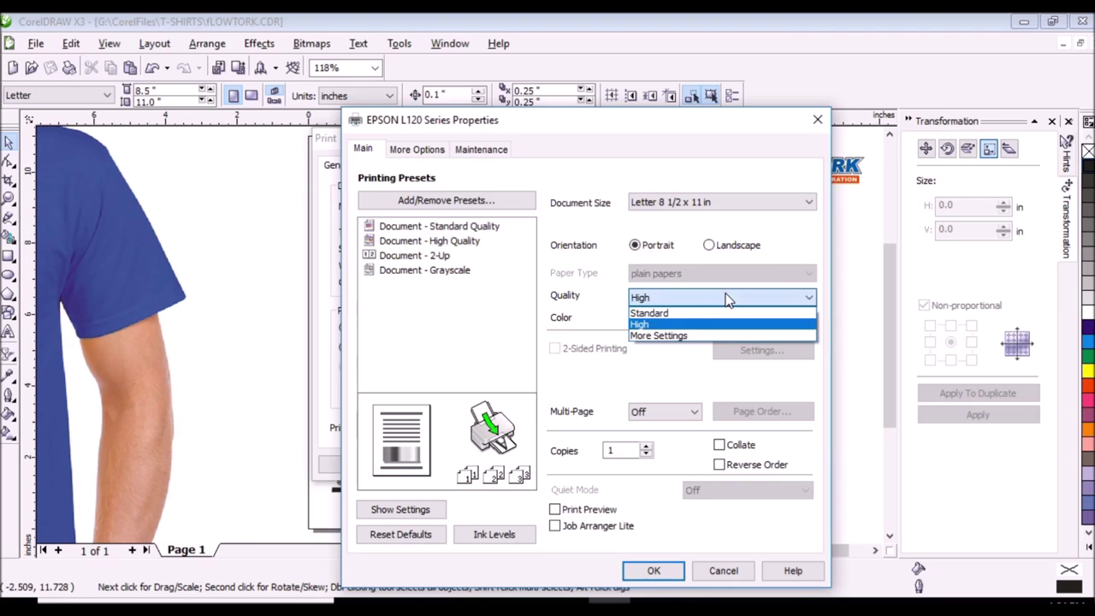
pyautogui.click(724, 301)
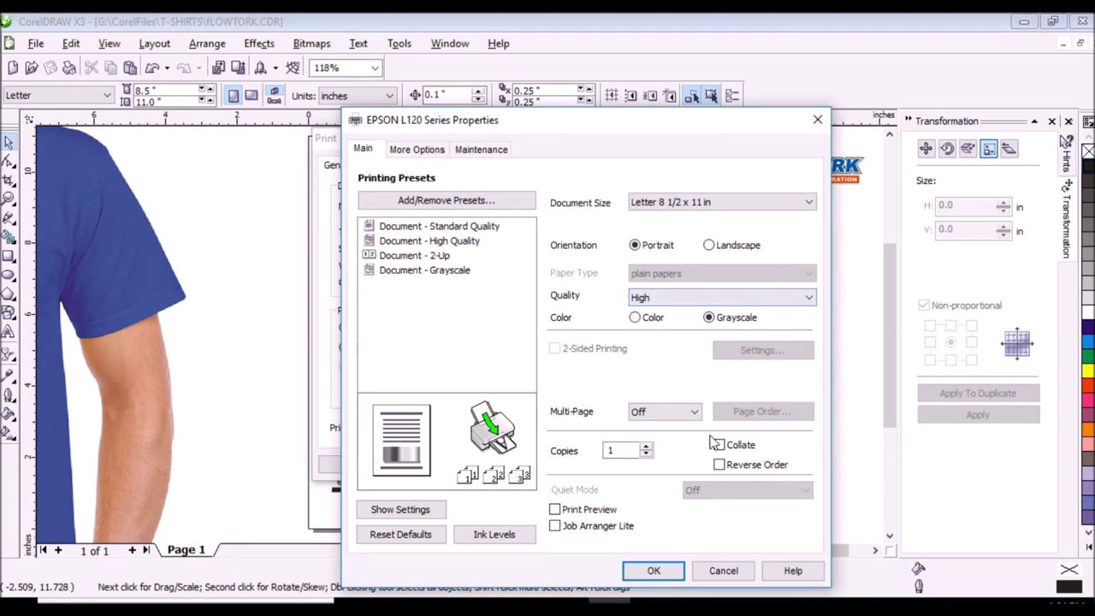
pyautogui.click(654, 570)
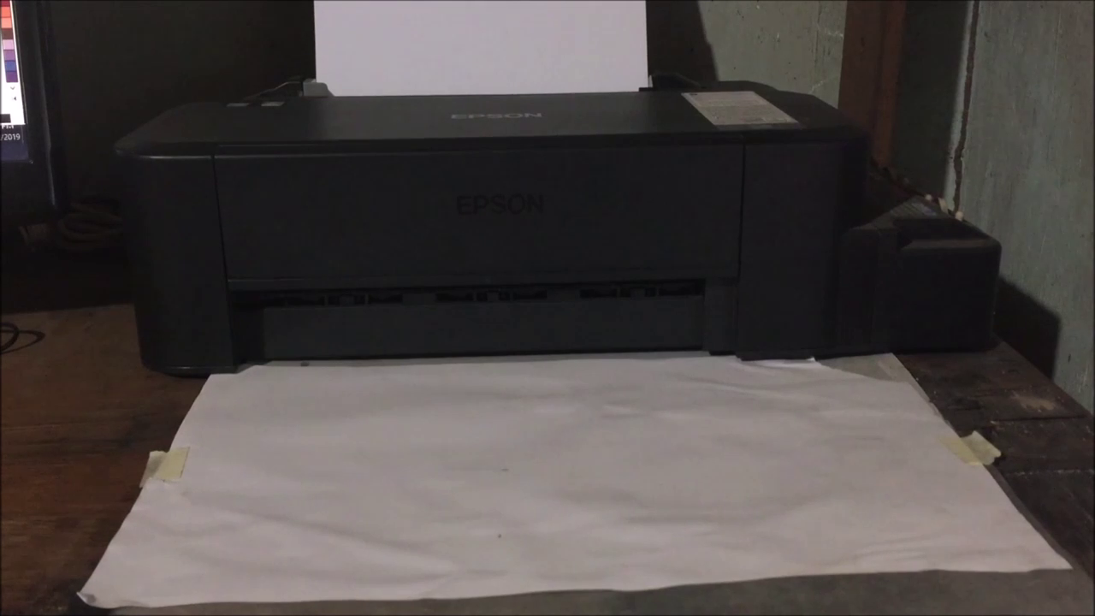